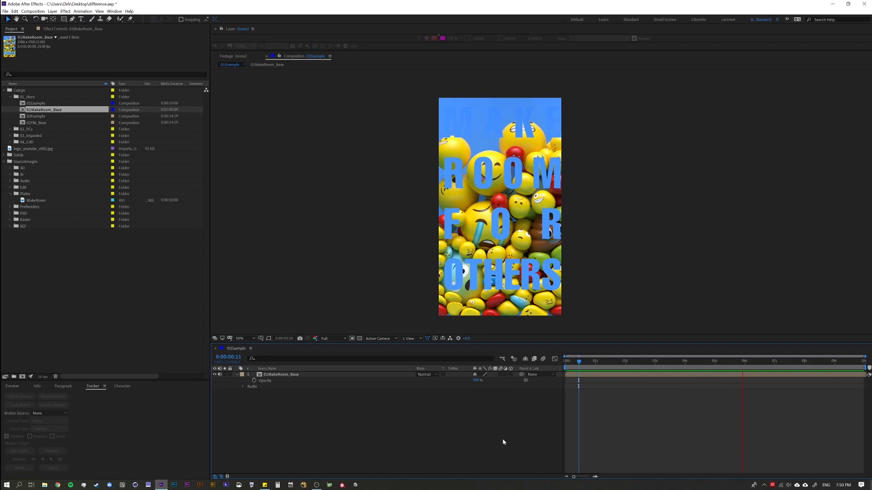
Check the 01MakeRoom_Base layer's blending modes and leave them unchanged.
click(286, 375)
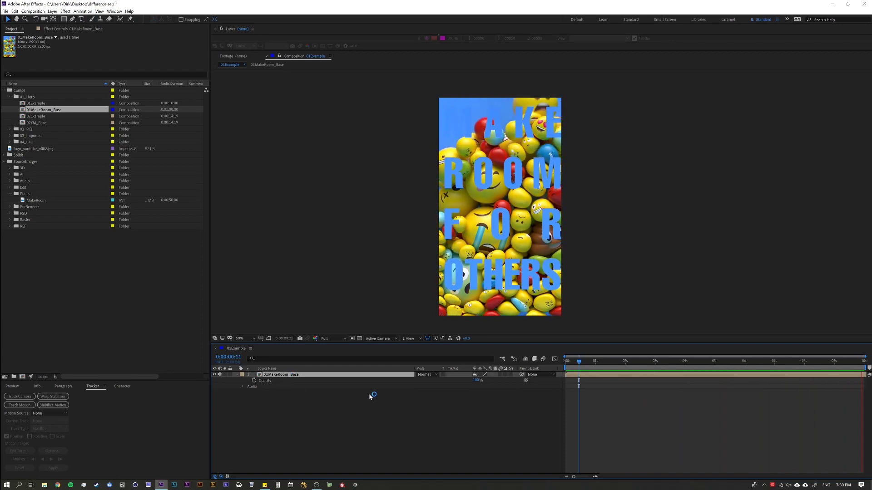
click(430, 375)
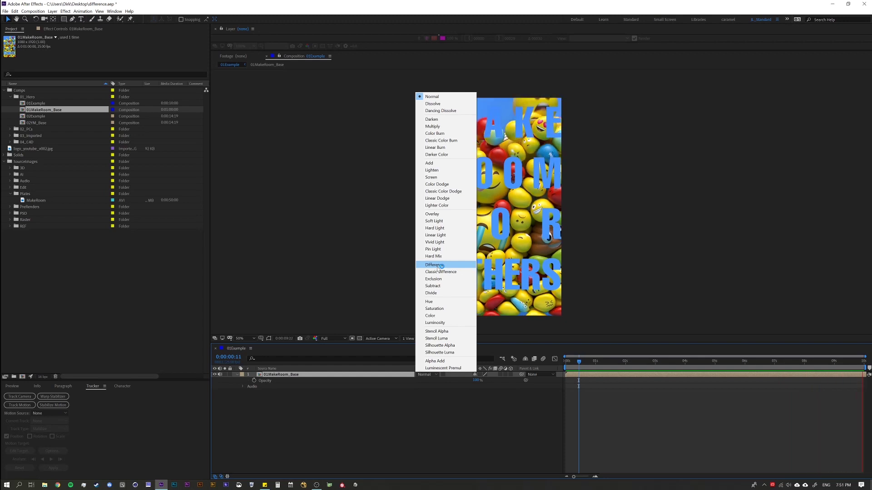
click(317, 408)
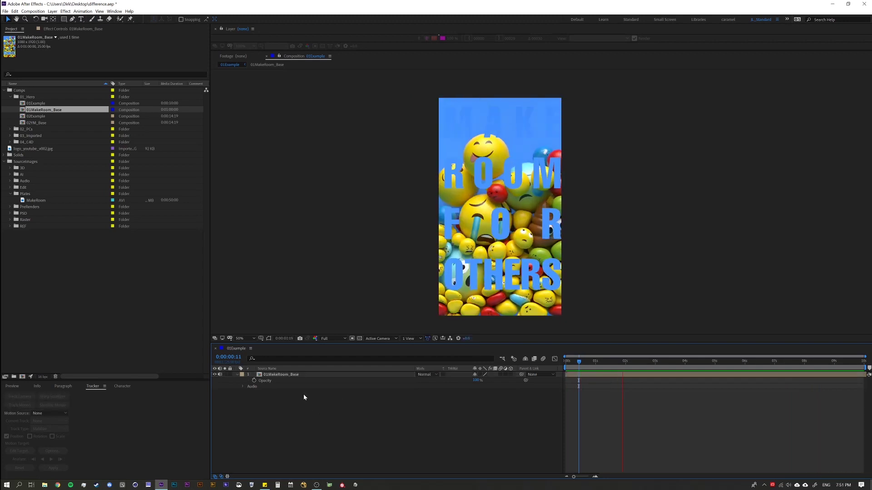
click(290, 375)
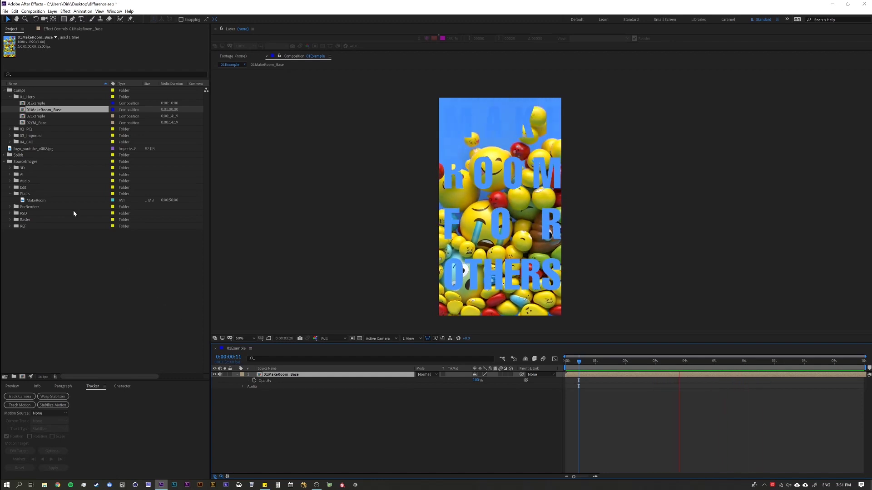
Drag MakeRoom into 01Example as the top layer, preview, and toggle its visibility to compare.
click(44, 202)
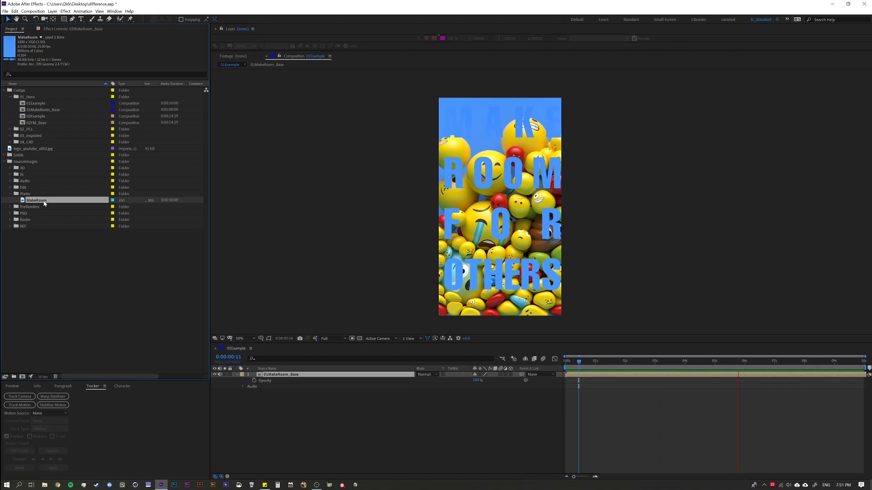
drag(44, 203, 565, 373)
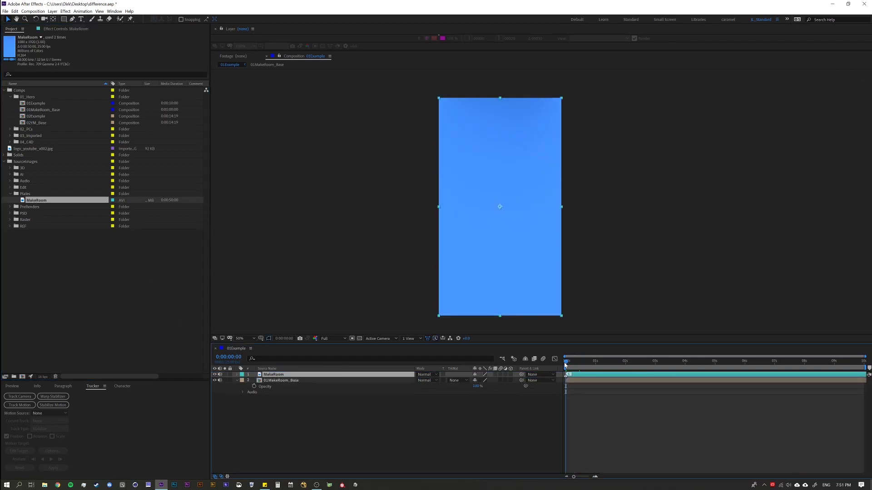
key(space)
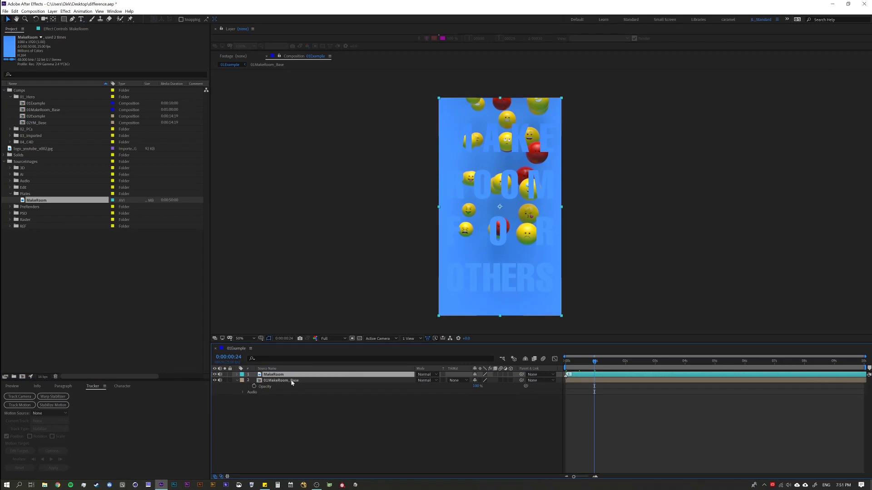
click(215, 375)
click(215, 375)
click(215, 375)
click(215, 375)
Set the MakeRoom layer's opacity to 50%.
key(t)
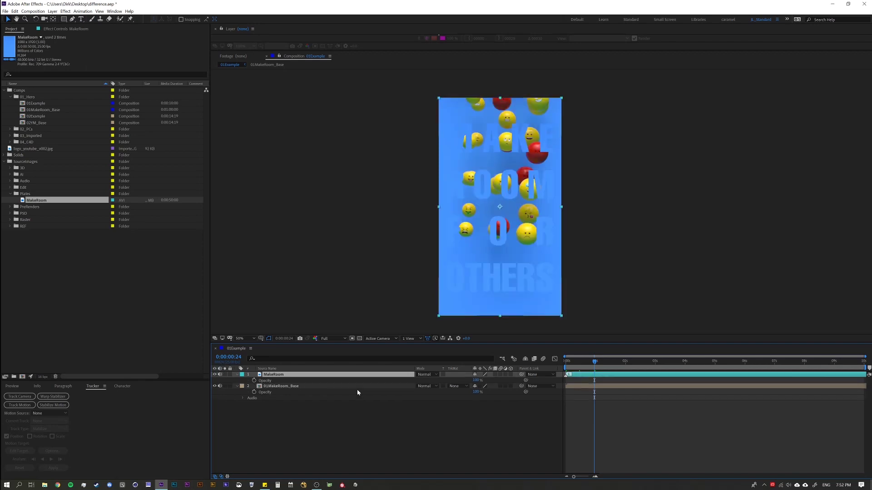
click(475, 380)
text(50)
key(Return)
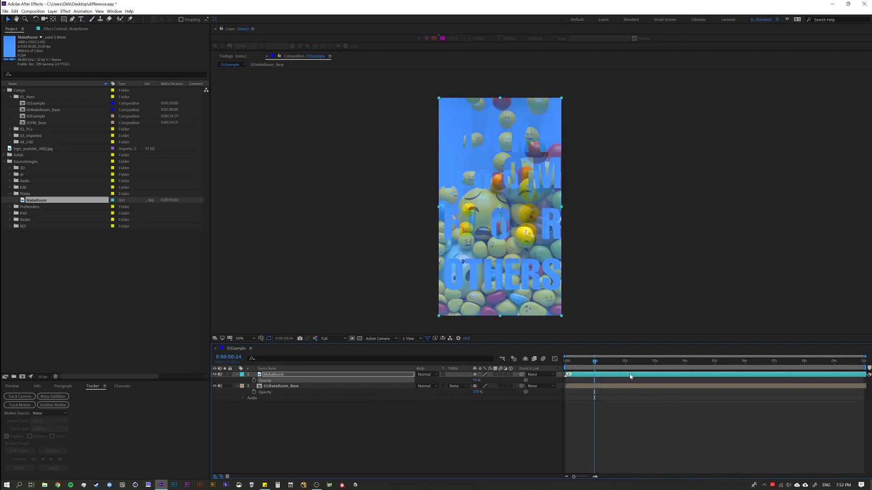
Preview both layers, shift MakeRoom slightly in time, and lower its opacity to about 35%.
key(space)
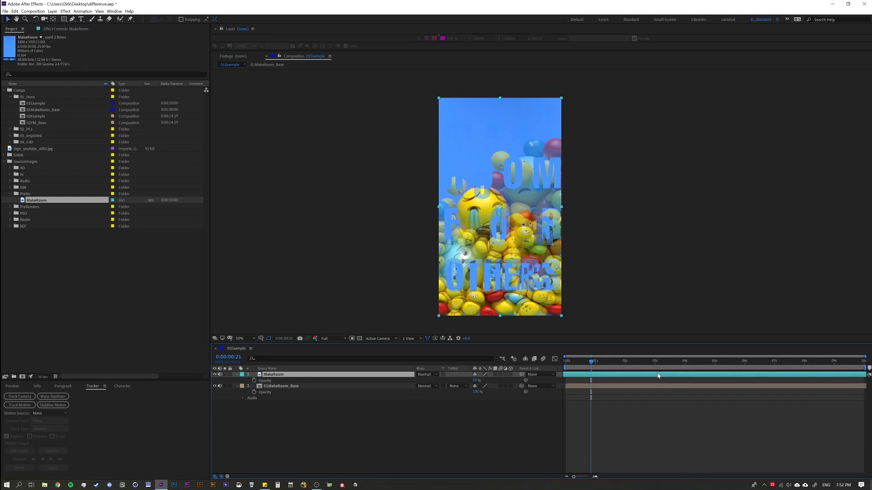
mouse_move(642, 376)
mouse_down()
mouse_move(660, 376)
mouse_move(649, 380)
mouse_up()
drag(473, 383, 481, 381)
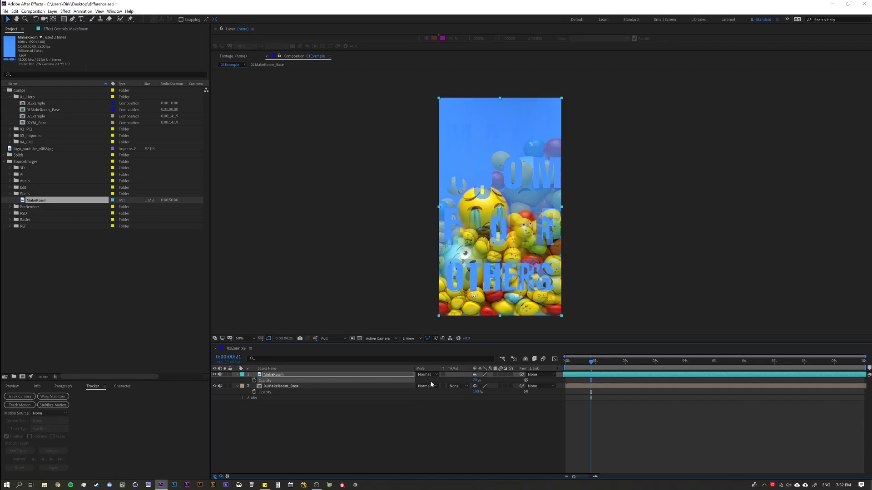
Scale MakeRoom to about 101% and nudge it up and left with the arrow keys.
key(s)
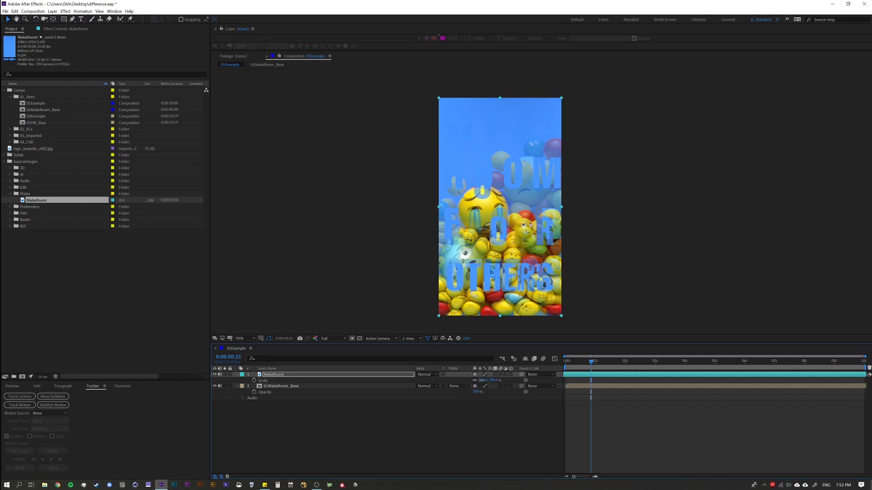
drag(481, 380, 485, 381)
key(shift+Up)
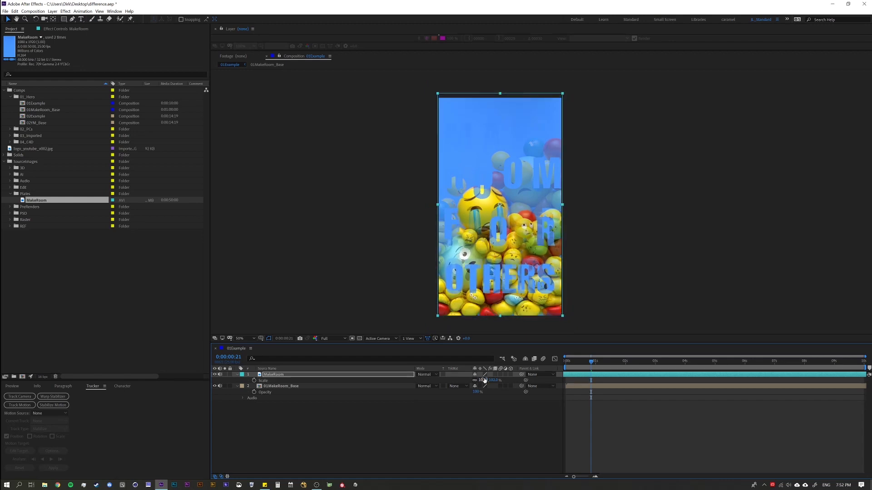
key(shift+Up)
key(Up)
key(Up)
key(Up)
key(Up)
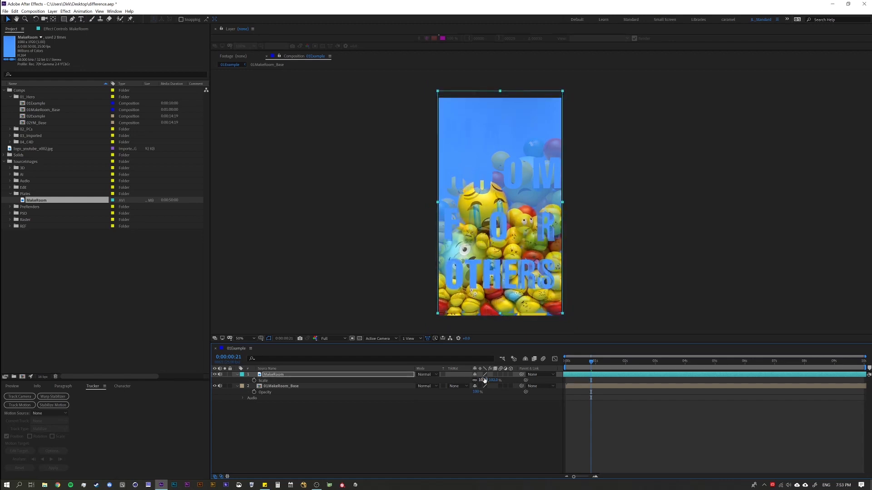
key(Left)
key(Left)
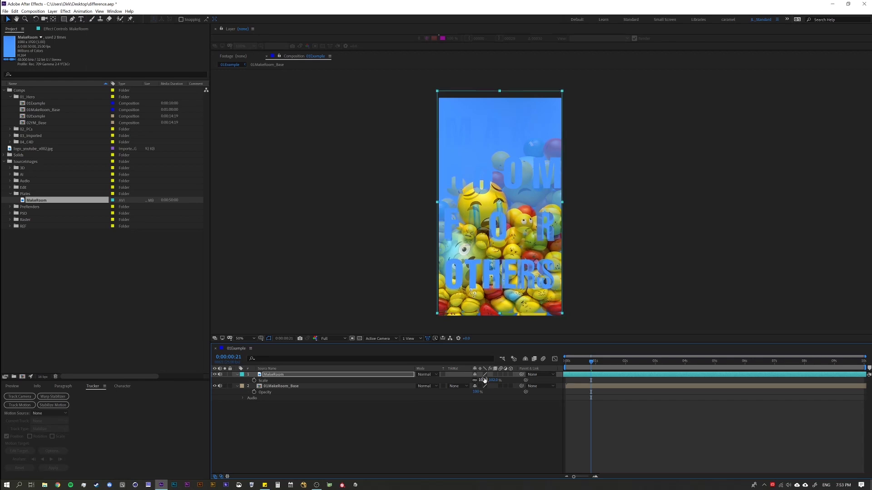
scroll(503, 279, up, 2)
drag(520, 177, 522, 176)
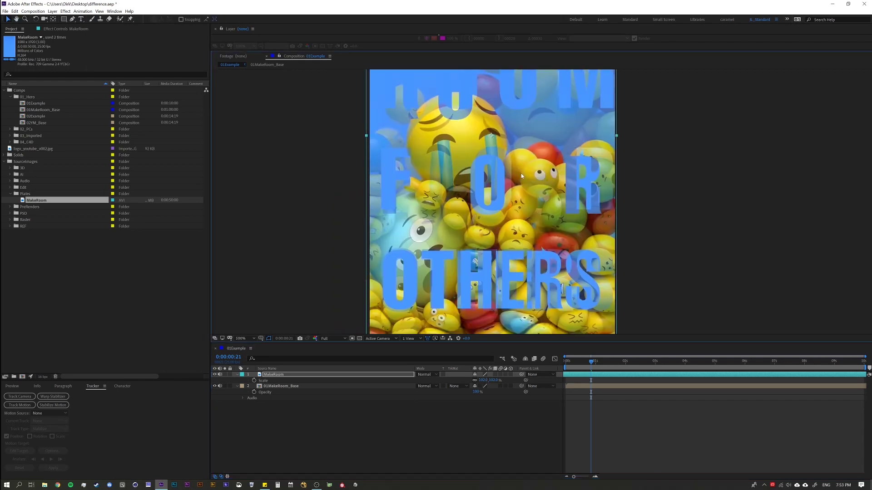
key(Down)
key(Down)
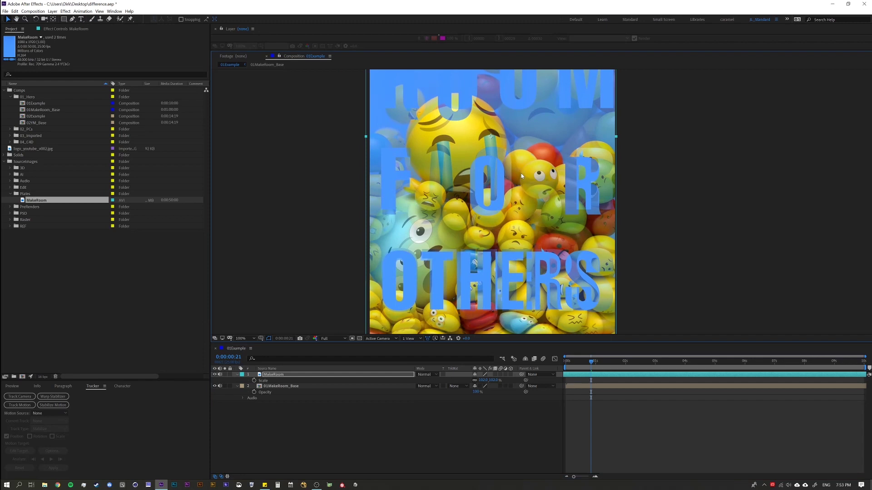
key(Up)
key(Up)
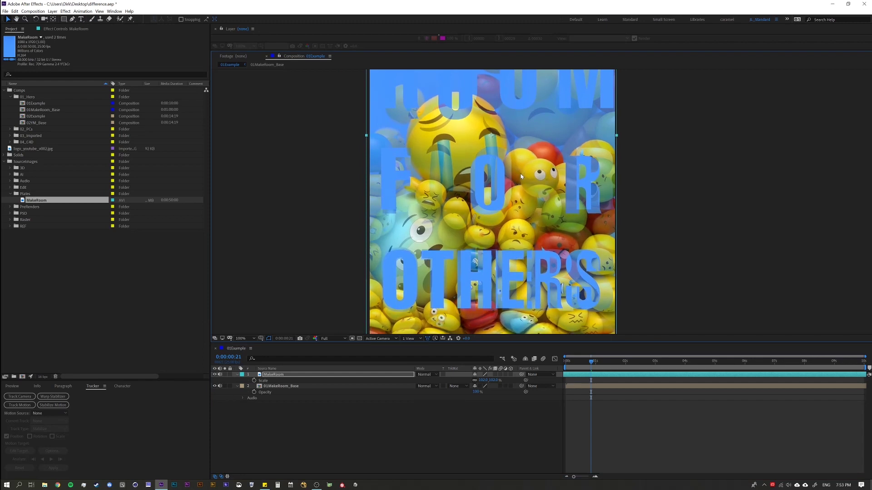
Increase MakeRoom's scale to about 103.5% and nudge it up to realign.
drag(481, 380, 494, 375)
key(Right)
key(Right)
key(Right)
key(Right)
key(Right)
key(Up)
key(Up)
key(Up)
key(Up)
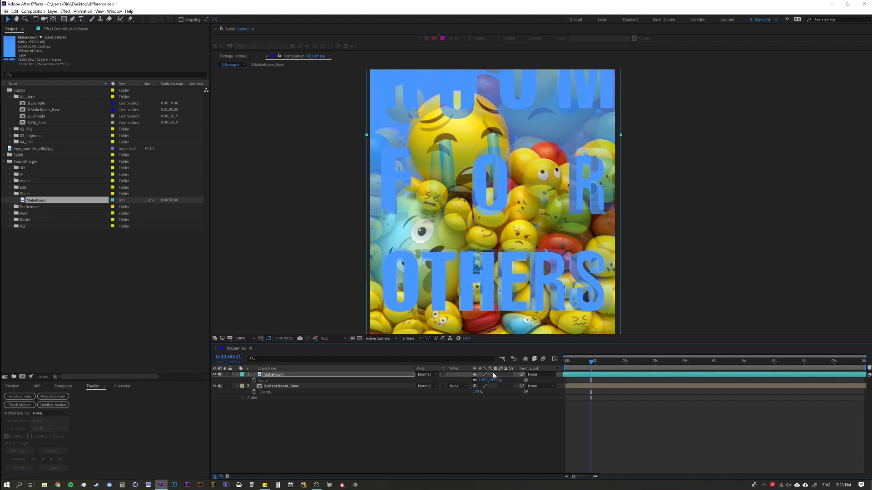
key(Left)
key(Up)
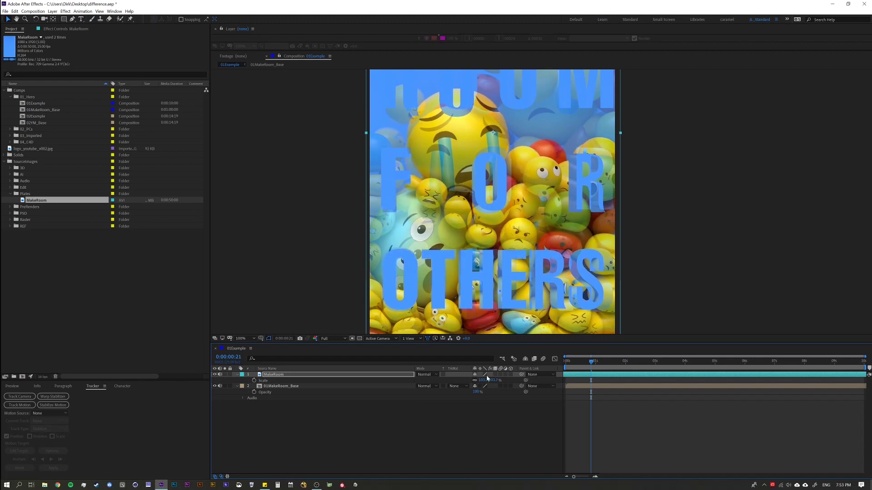
Raise MakeRoom's scale to about 109.5% and nudge it up, right and left to align.
drag(481, 381, 500, 381)
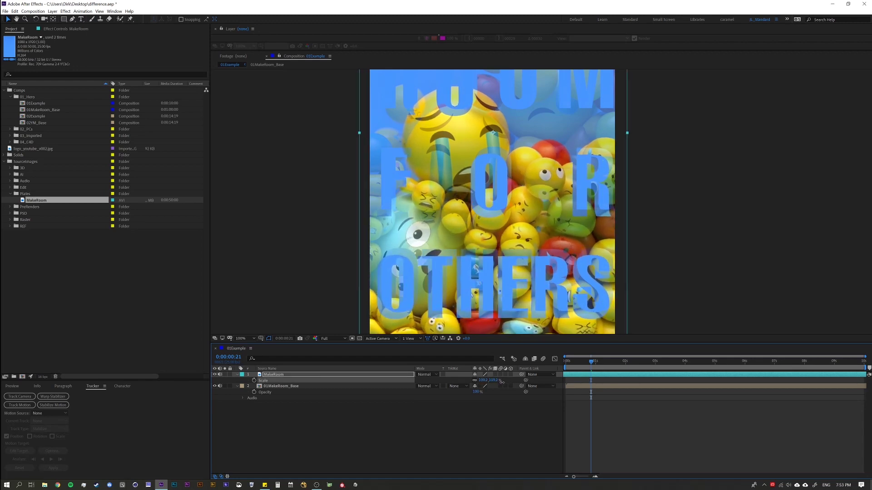
key(shift+Up)
key(shift+Up)
key(shift+Up)
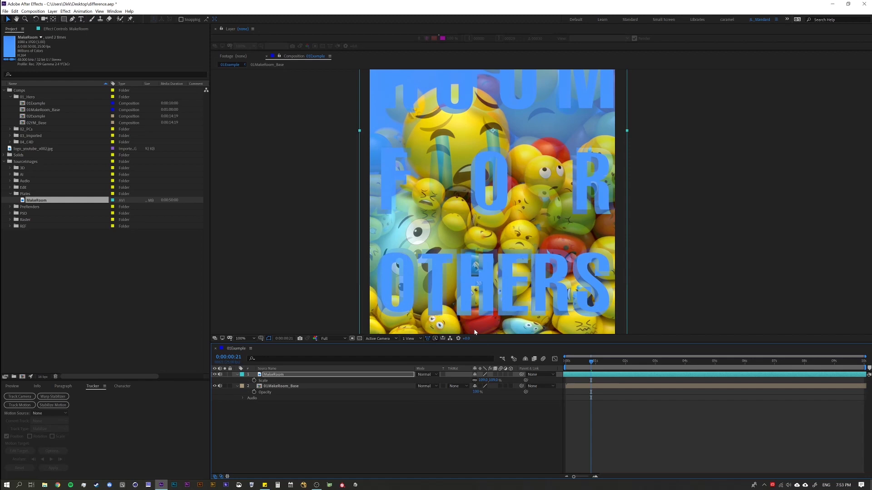
key(shift+Right)
key(shift+Right)
key(shift+Right)
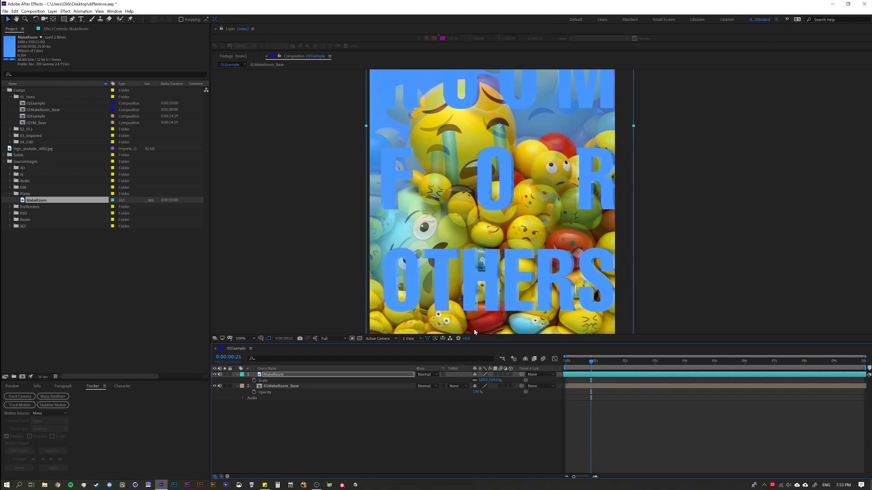
key(Left)
key(Left)
key(Up)
key(Up)
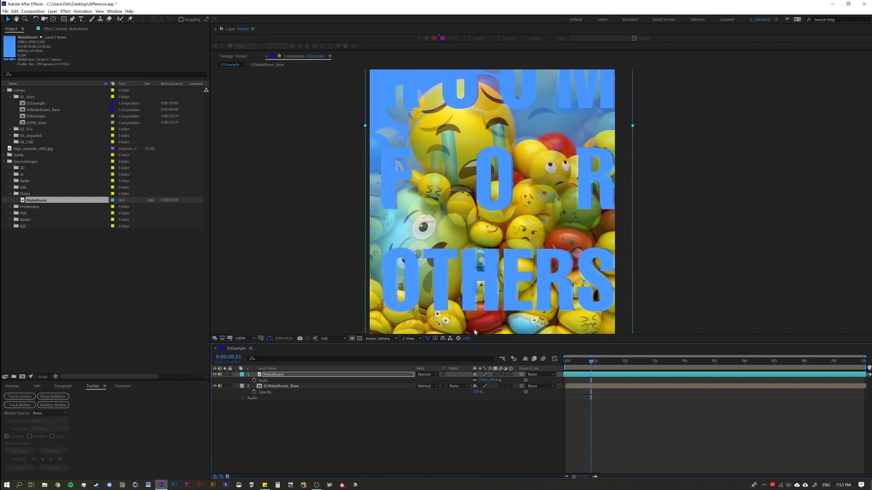
drag(486, 381, 489, 380)
click(490, 377)
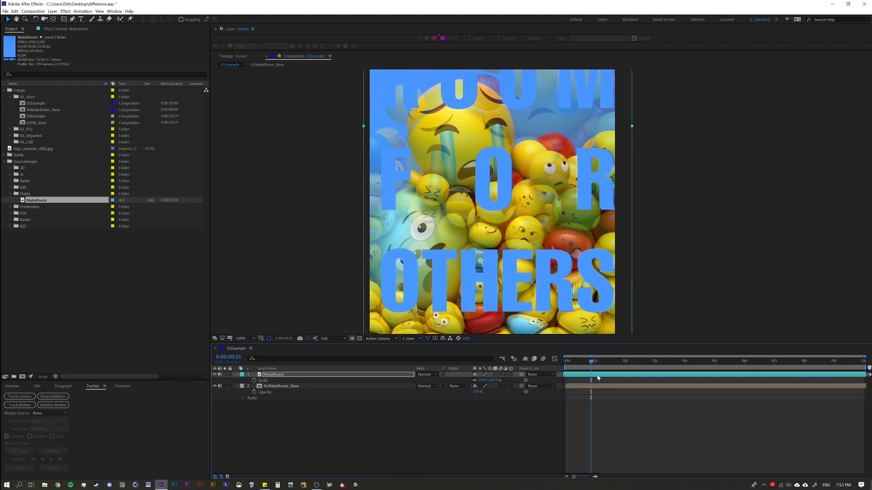
Toggle Solo on 01MakeRoom_Base to compare, and slide the MakeRoom layer earlier in time.
mouse_move(606, 376)
mouse_down()
mouse_move(657, 370)
mouse_move(568, 368)
mouse_move(595, 369)
mouse_move(548, 381)
mouse_move(603, 375)
mouse_up()
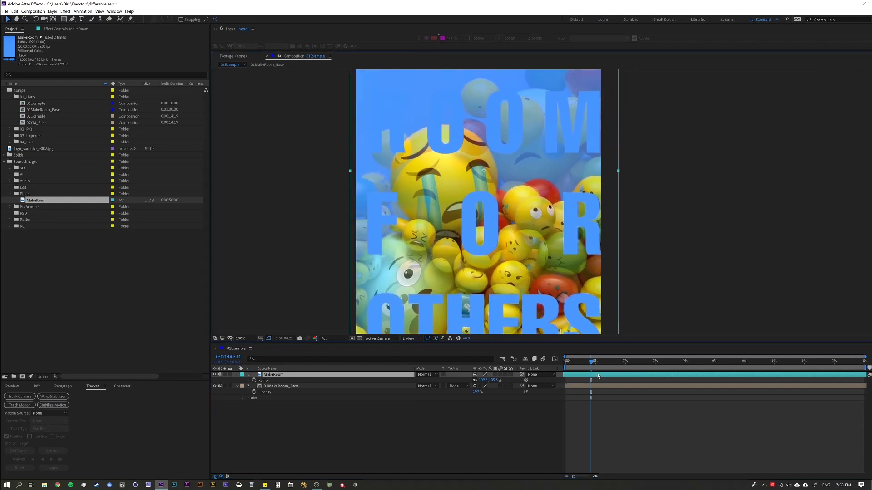
click(225, 387)
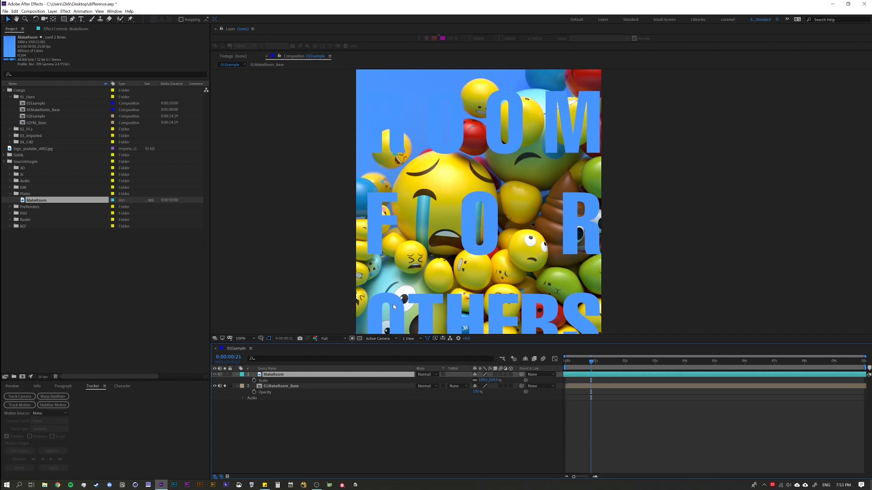
click(225, 386)
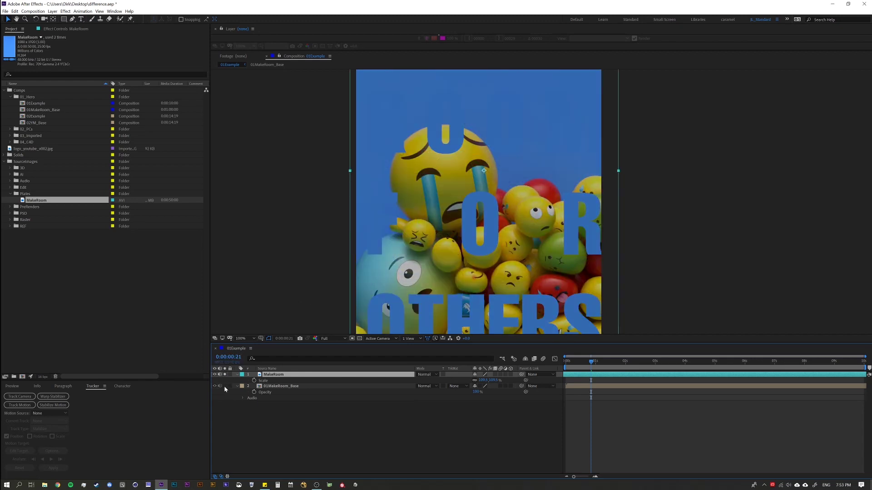
click(225, 386)
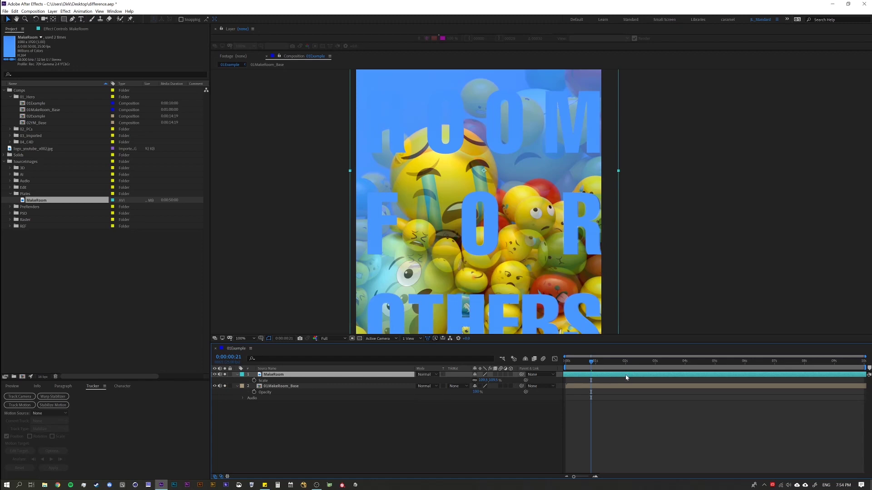
drag(625, 377, 427, 380)
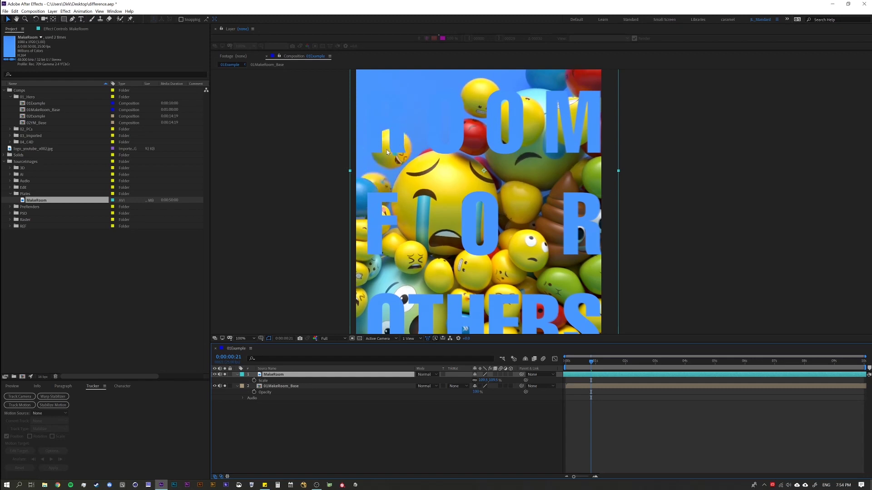
scroll(418, 196, up, 2)
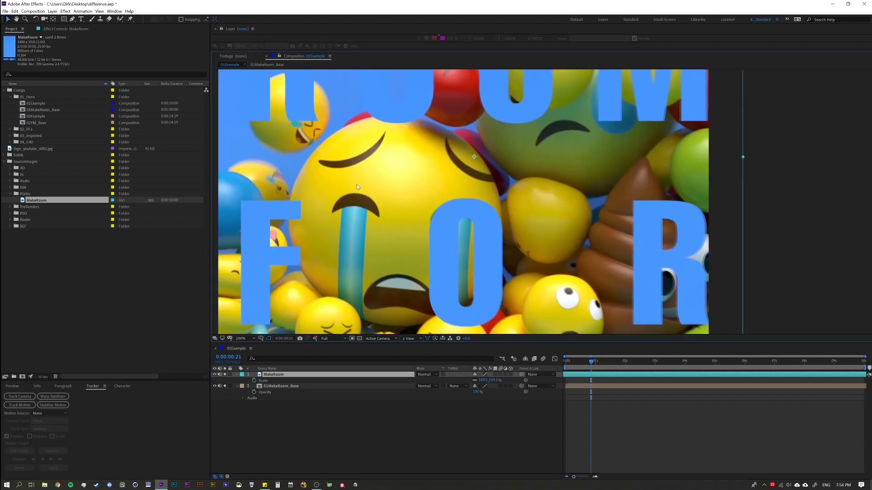
scroll(356, 184, down, 2)
drag(485, 384, 482, 384)
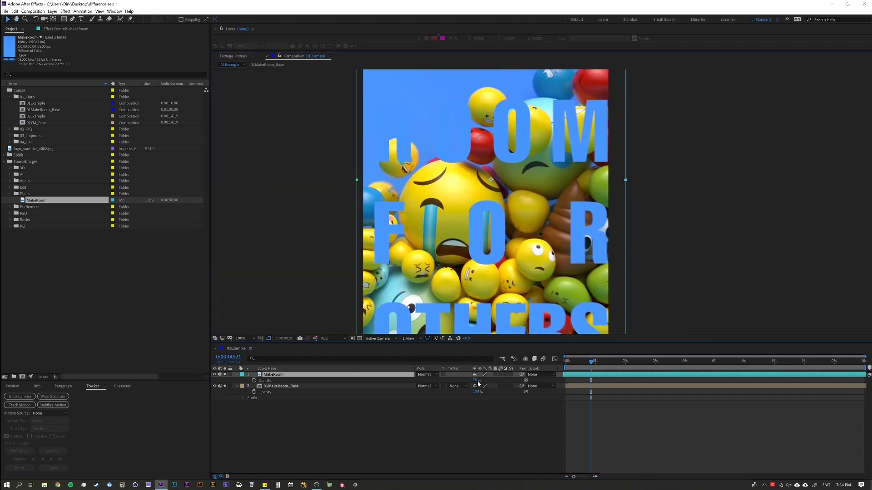
key(t)
click(381, 453)
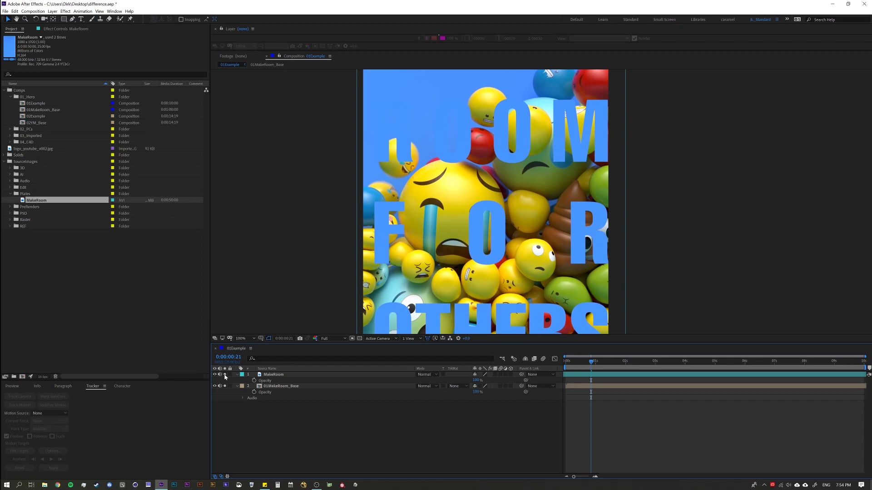
click(224, 375)
click(224, 375)
click(277, 375)
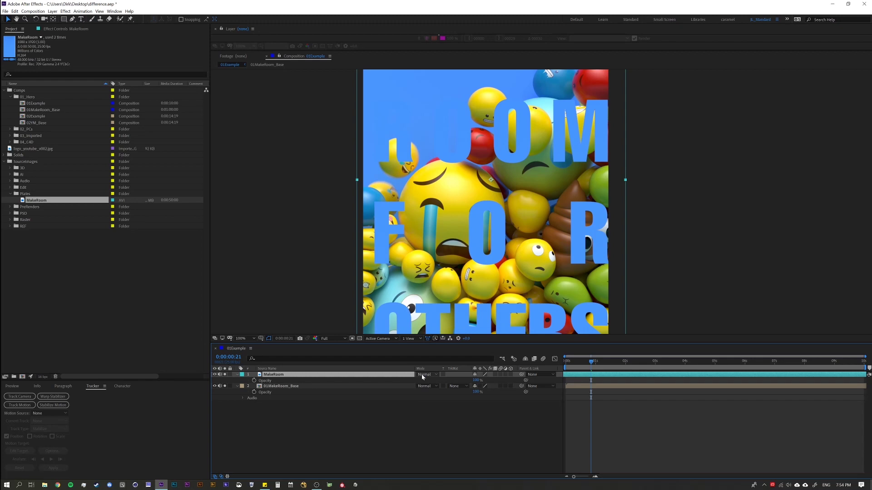
Set MakeRoom's blend mode to Difference, shrink the timeline panel, and reveal its Position property.
click(422, 375)
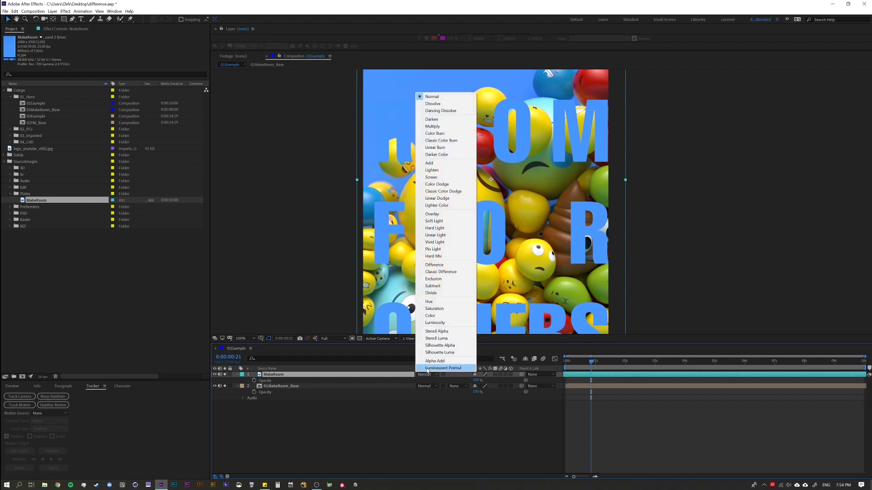
click(430, 265)
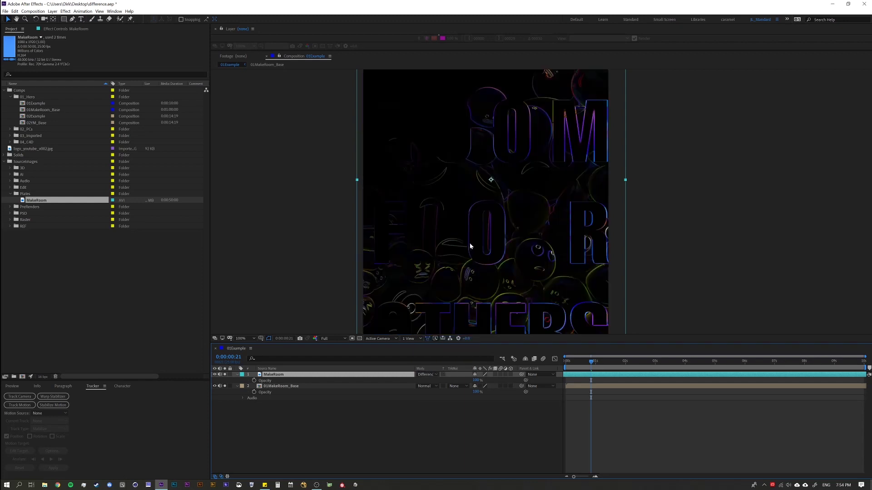
drag(476, 344, 475, 375)
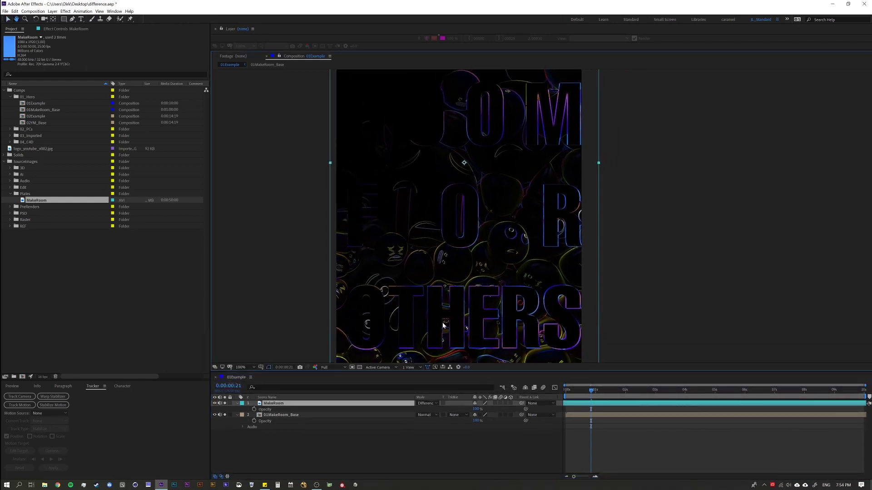
key(v)
key(Return)
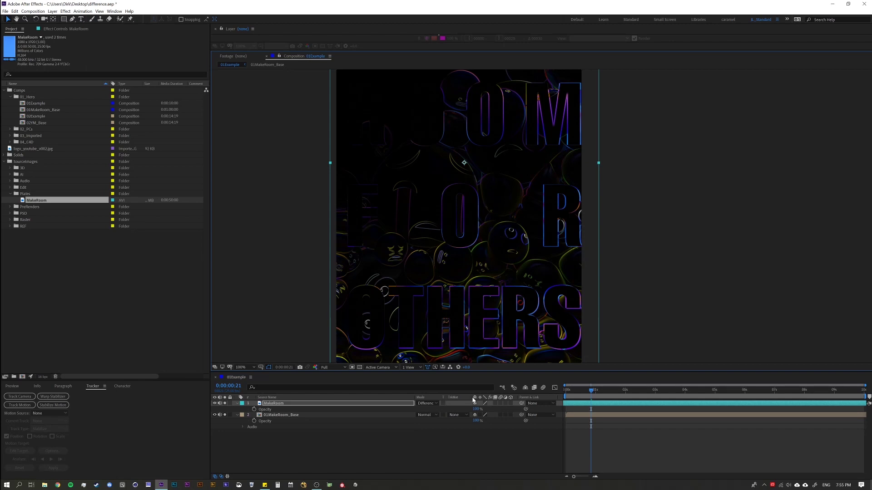
key(p)
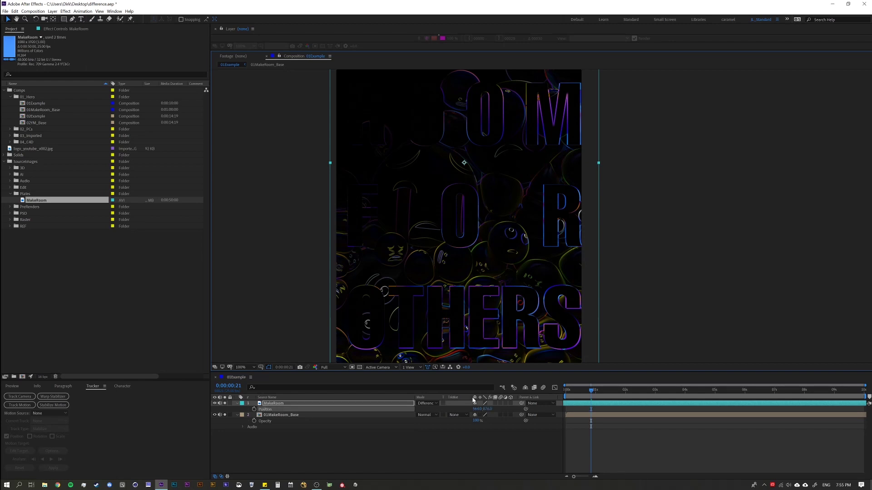
Scrub MakeRoom's Scale, zoom the viewer to 200%, and settle Scale at 109.5% for a black view.
key(s)
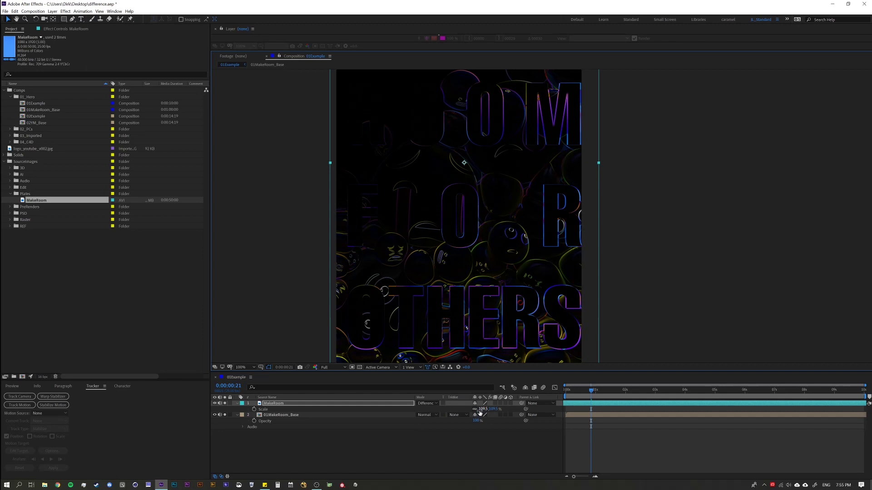
drag(480, 410, 482, 409)
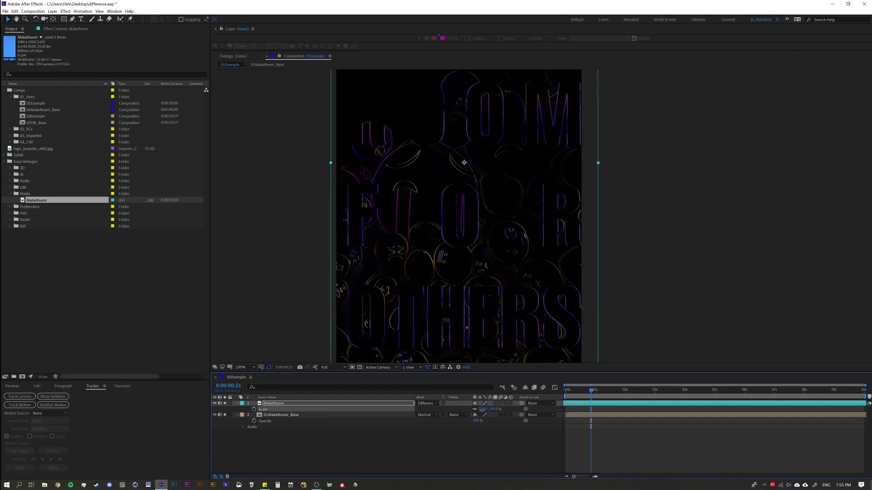
key(period)
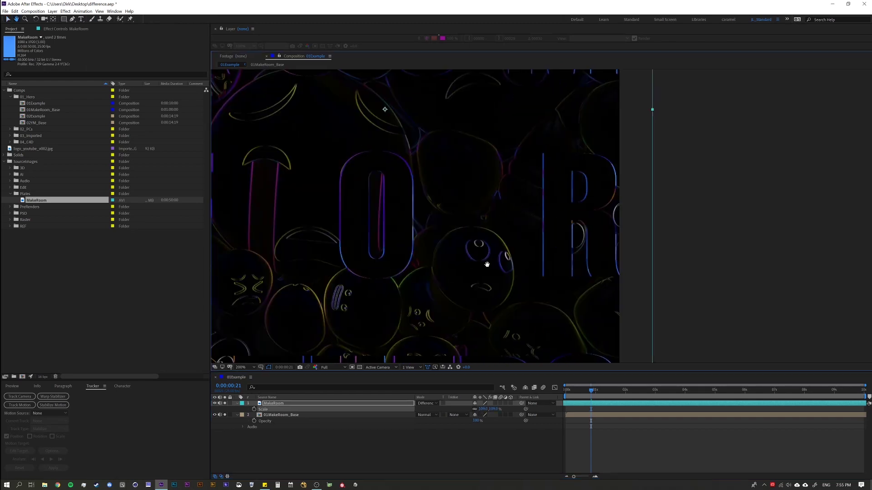
drag(487, 265, 472, 256)
drag(482, 409, 483, 409)
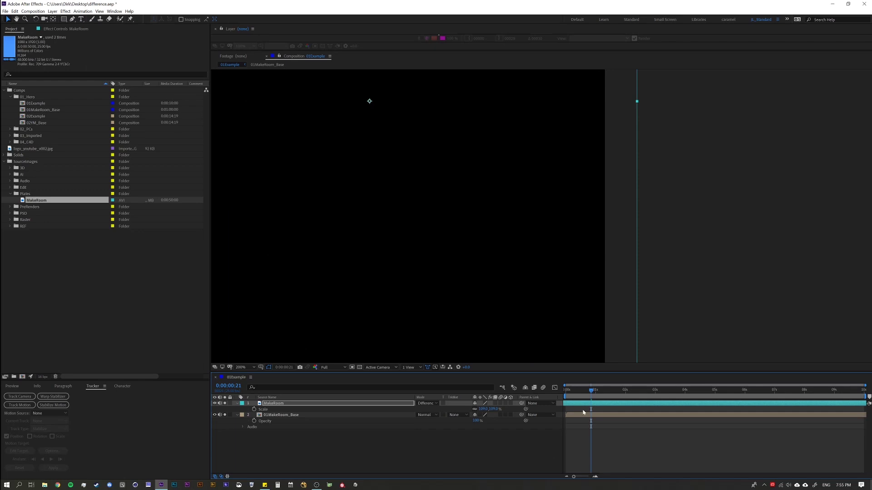
scroll(453, 280, down, 2)
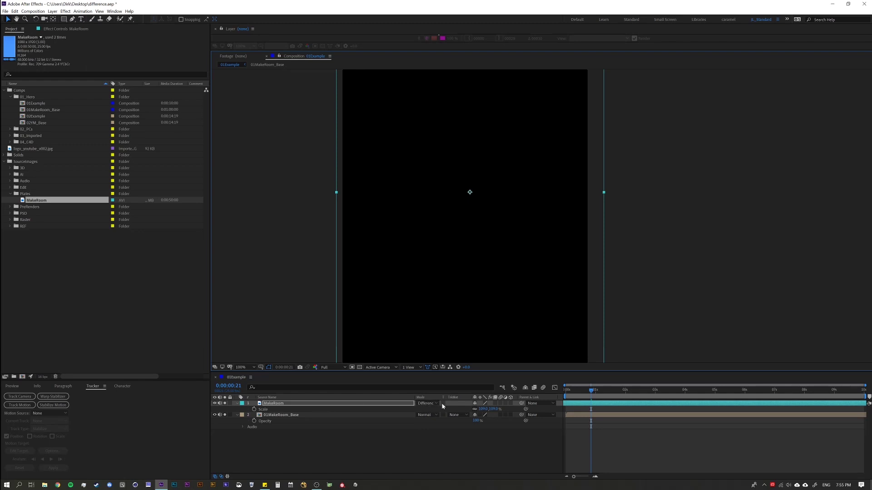
click(430, 405)
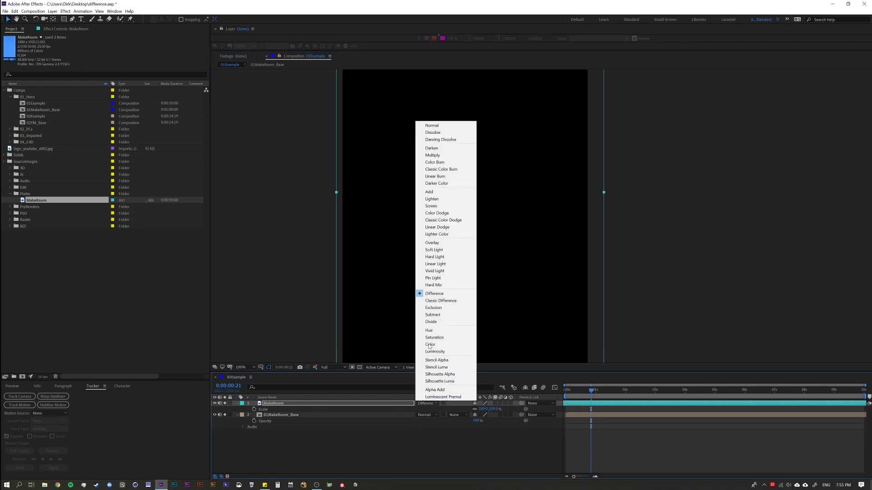
click(430, 125)
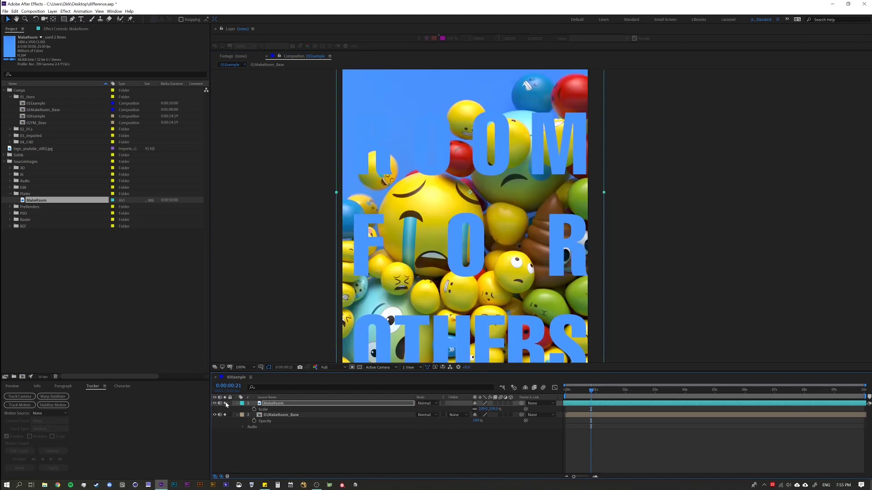
key(period)
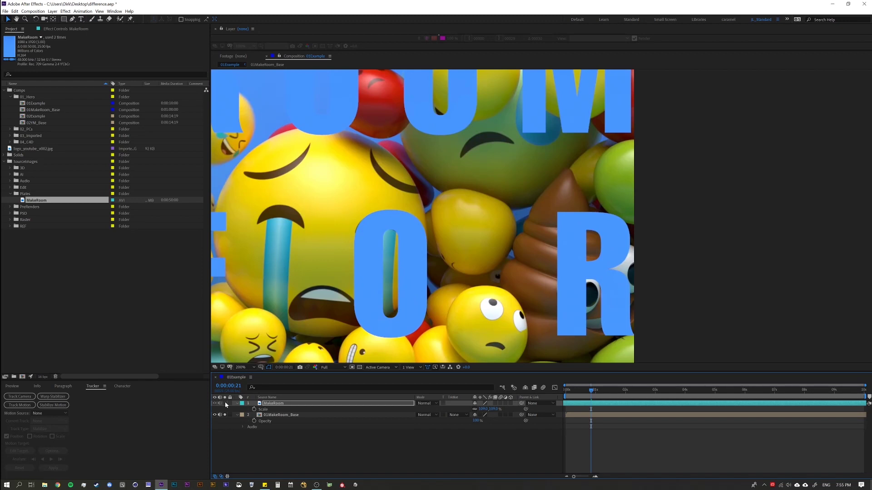
click(421, 403)
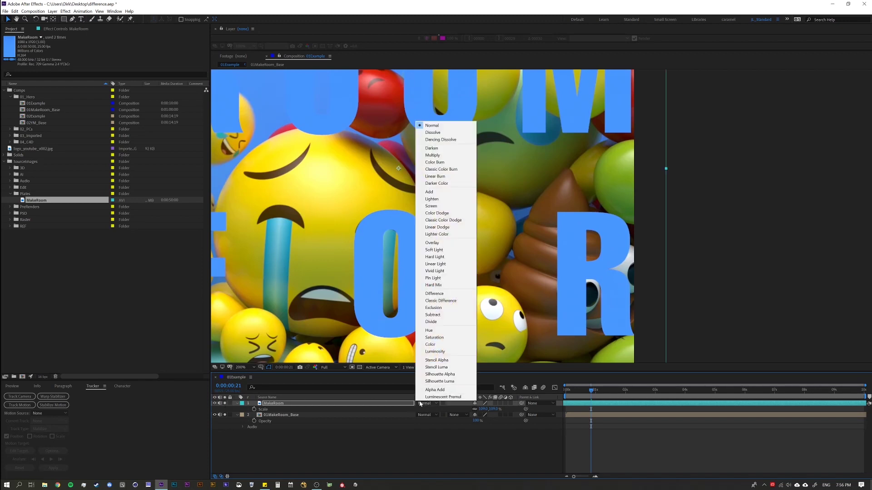
click(440, 294)
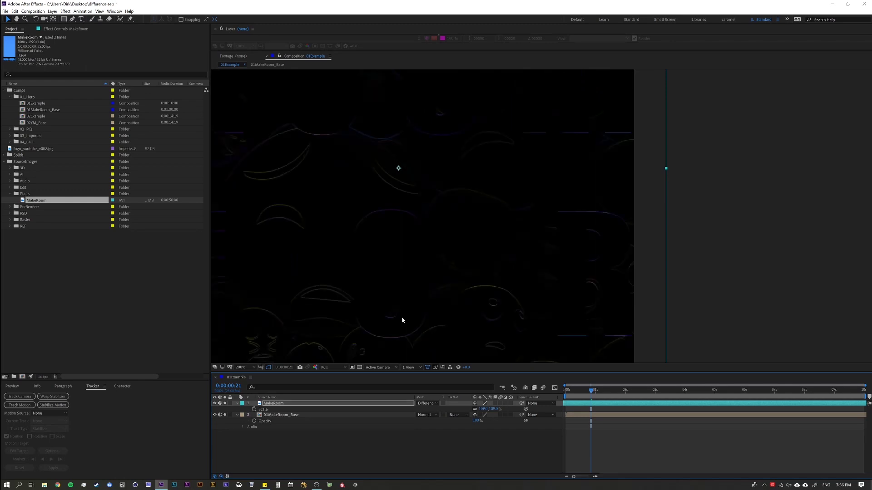
scroll(436, 225, down, 1)
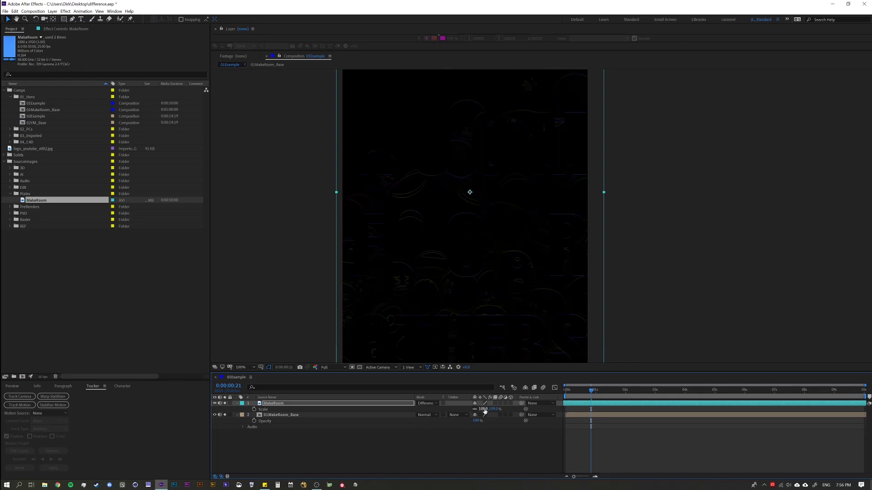
click(424, 407)
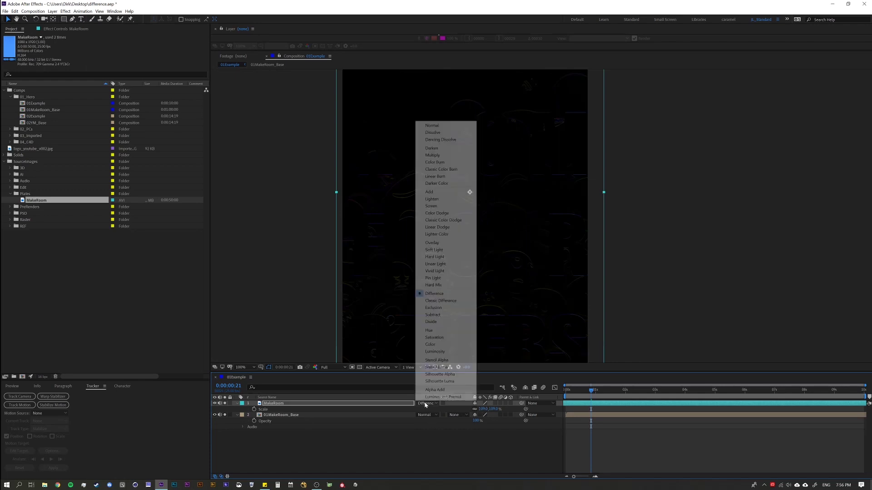
click(440, 456)
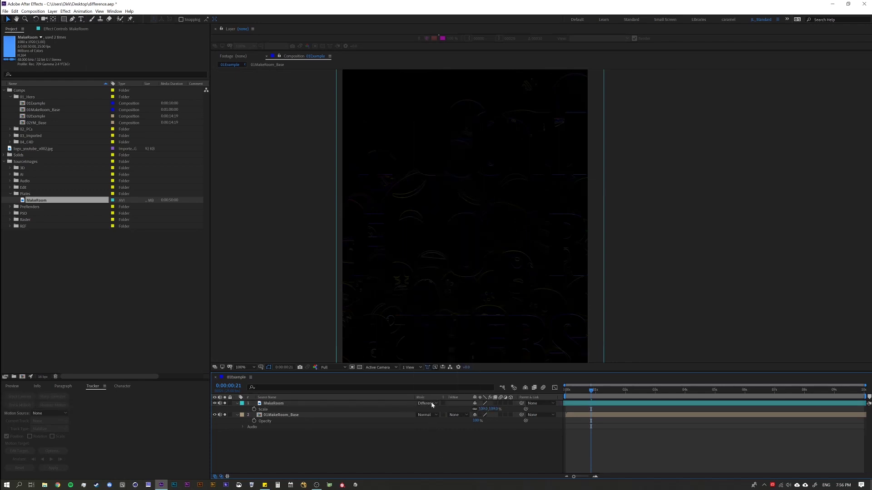
click(432, 405)
click(431, 294)
Open the 02Example comp, pan the viewer, and select the 02YM_Base layer in the timeline.
double_click(35, 117)
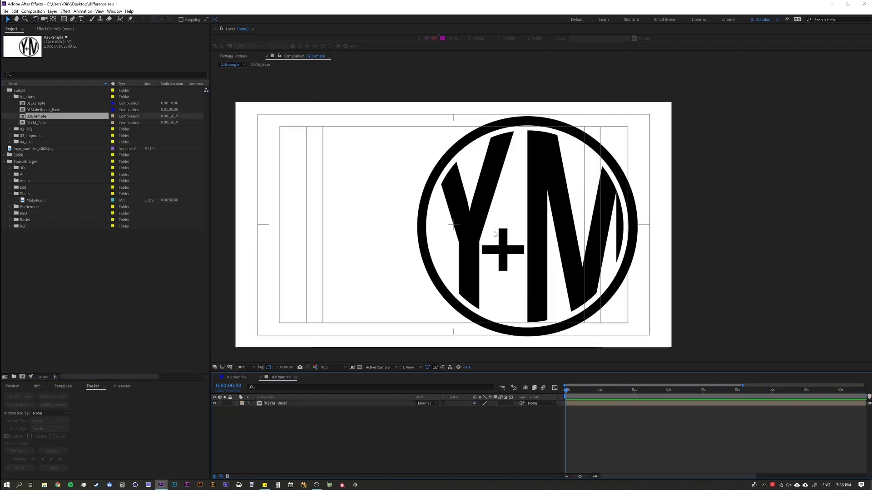
drag(496, 234, 478, 234)
drag(443, 285, 474, 283)
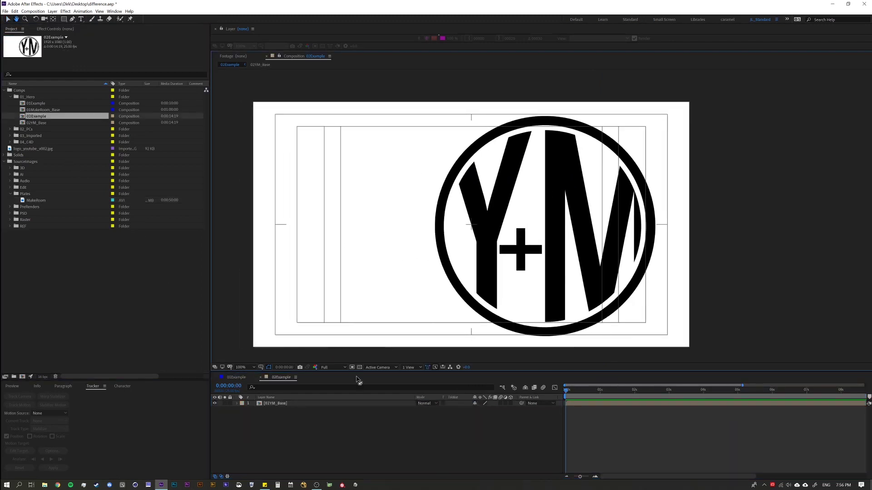
click(327, 403)
drag(327, 404, 355, 382)
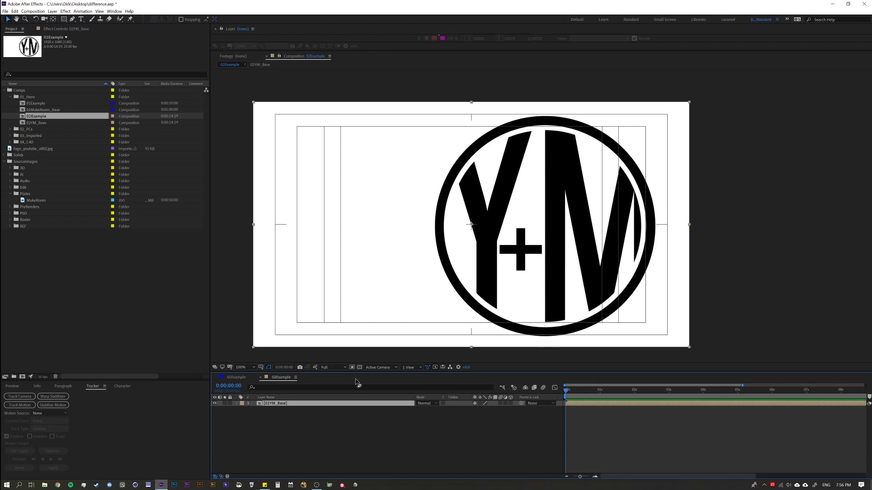
drag(356, 383, 285, 404)
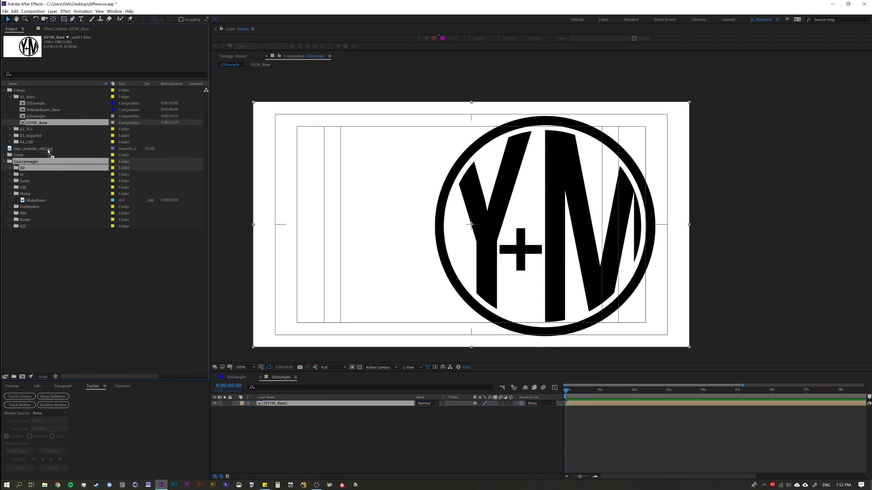
click(272, 417)
click(274, 402)
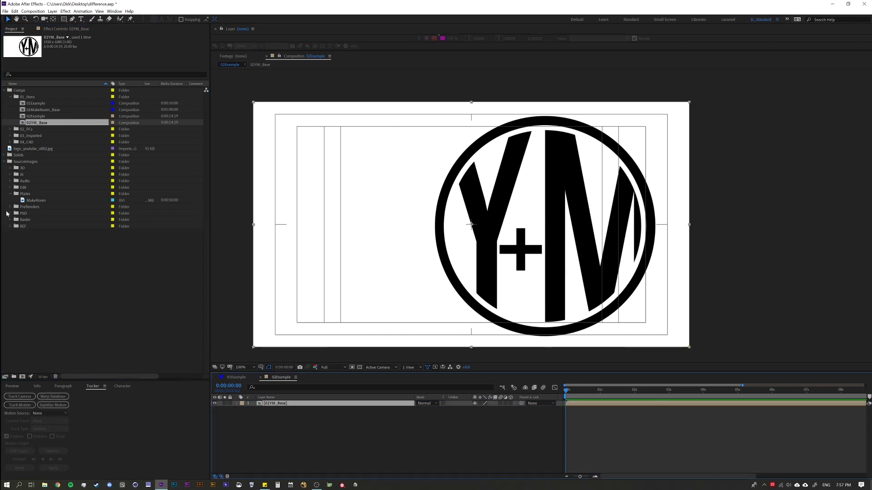
click(42, 201)
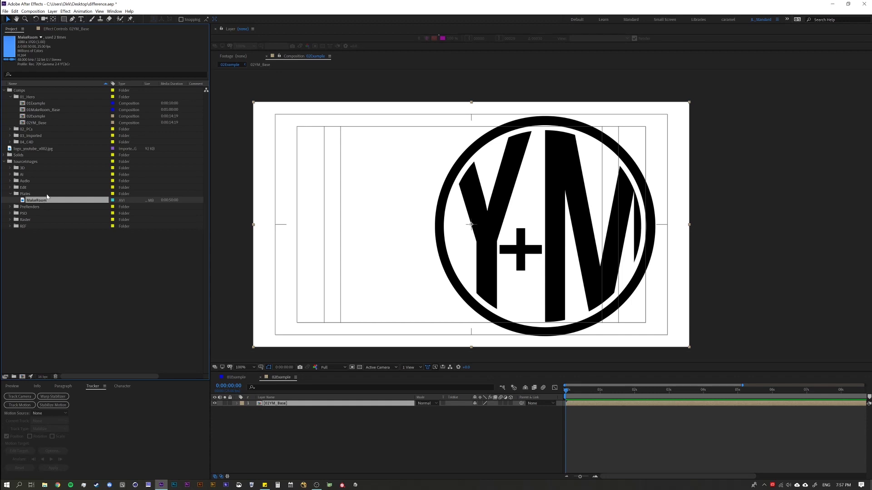
Add logo_youtube_v002.jpg as the top layer, scale it to 146%, and set Difference blending.
drag(28, 150, 279, 406)
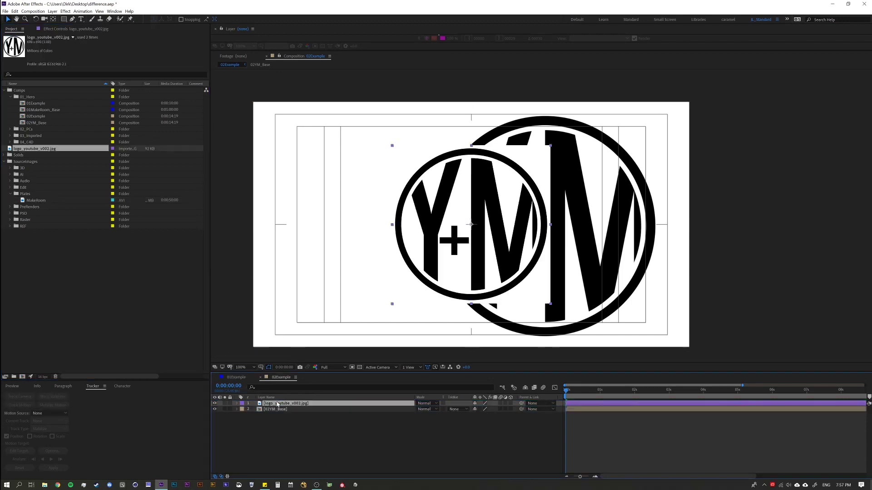
key(s)
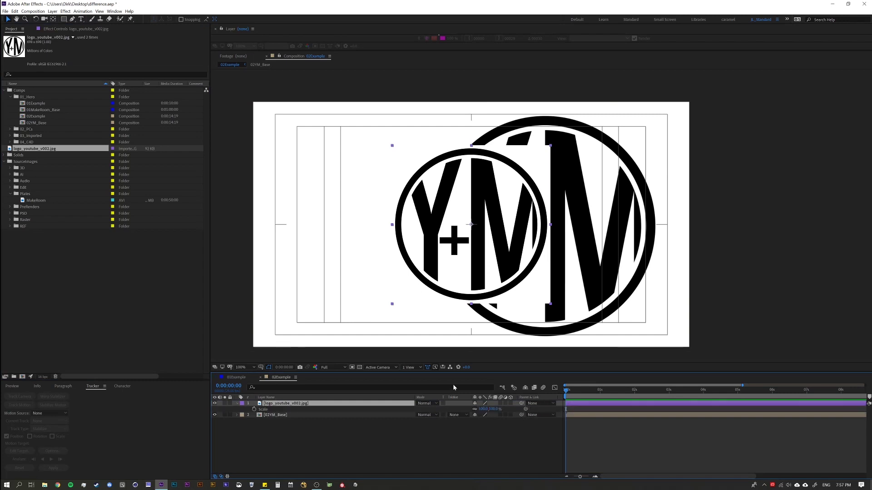
drag(482, 409, 503, 409)
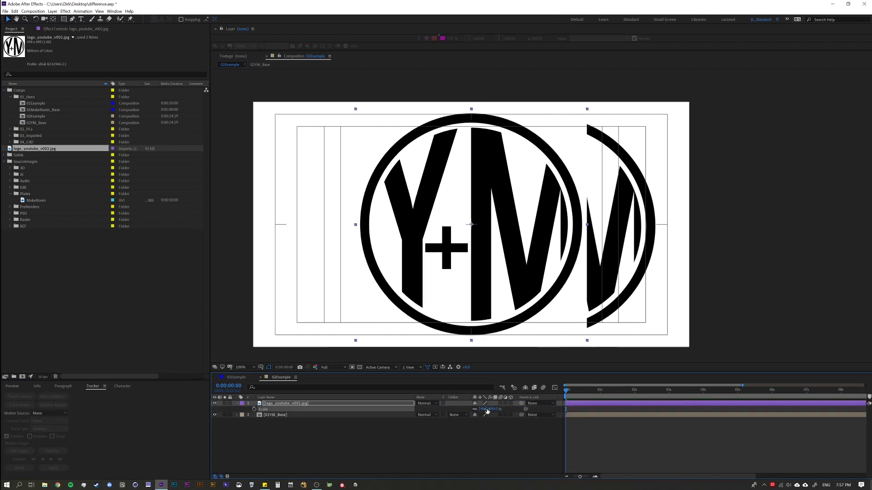
click(424, 403)
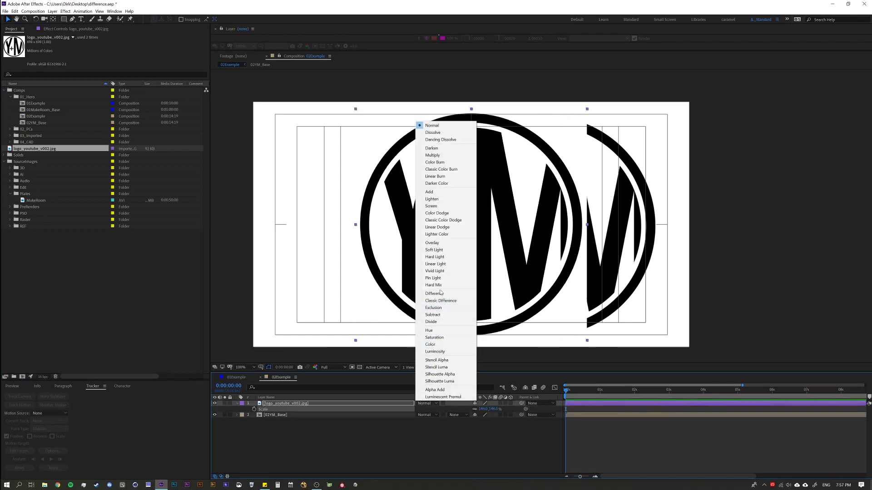
click(441, 294)
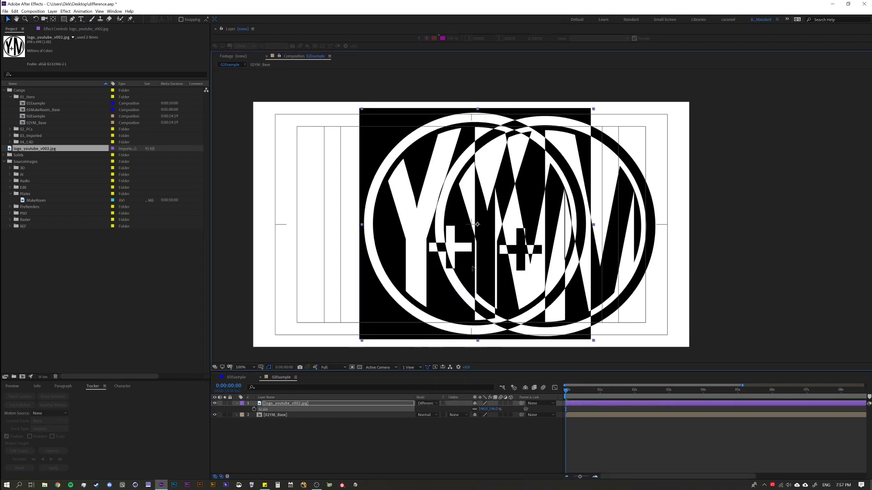
Move the logo over the Y+M logo while zooming, settling its scale at 146.4%.
drag(452, 268, 525, 265)
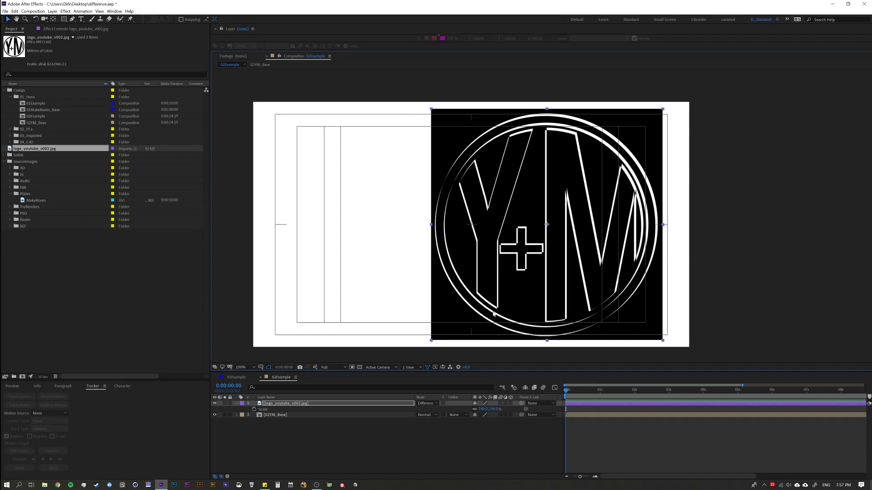
key(period)
drag(492, 292, 470, 298)
drag(482, 409, 500, 409)
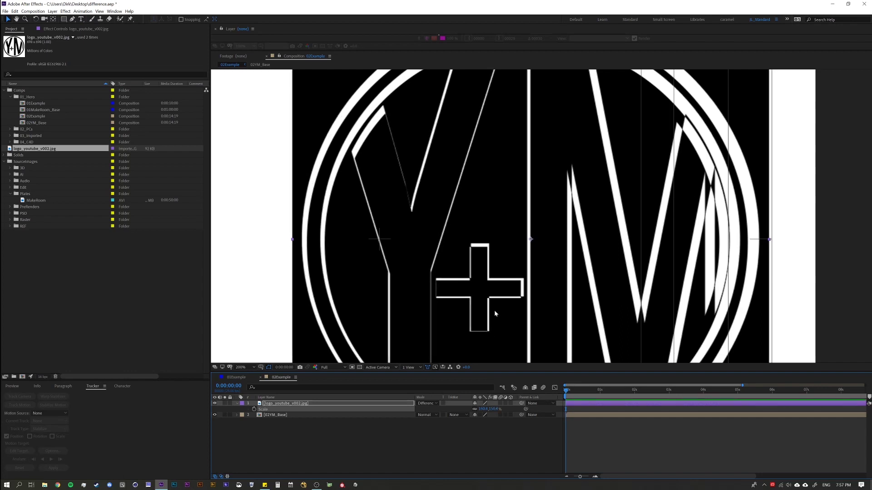
drag(490, 305, 485, 310)
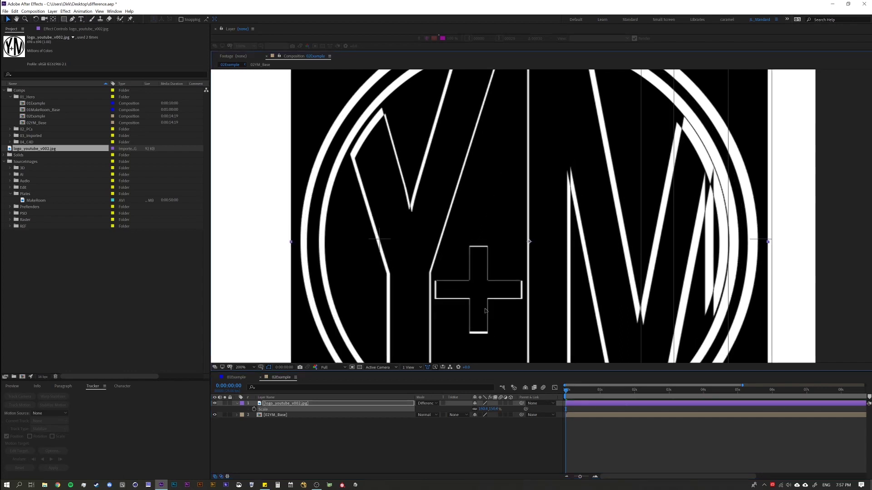
drag(480, 411, 478, 411)
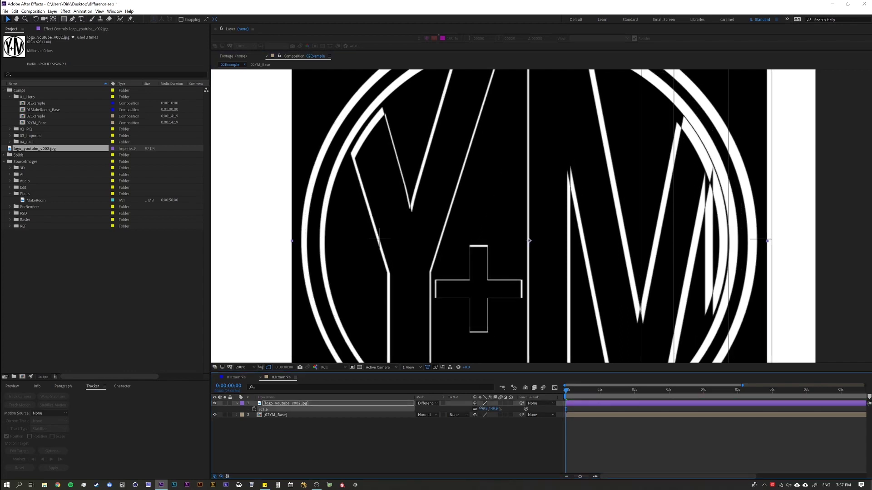
key(period)
drag(460, 311, 455, 228)
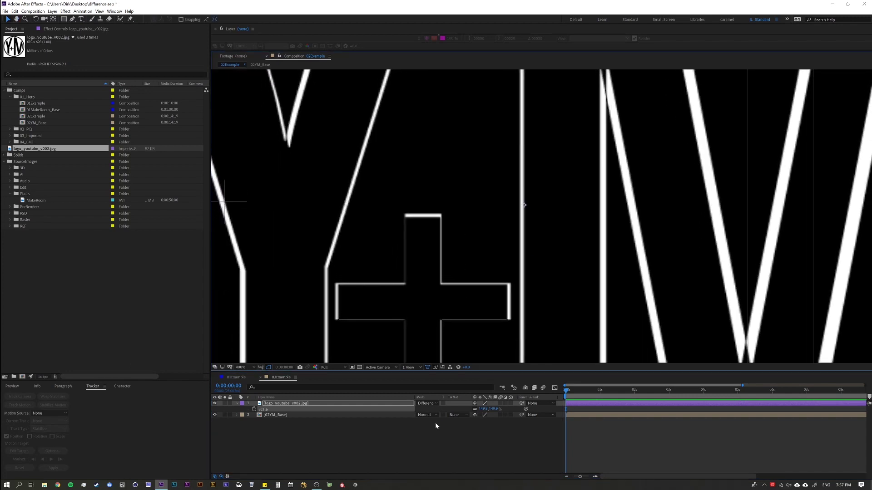
drag(481, 411, 475, 415)
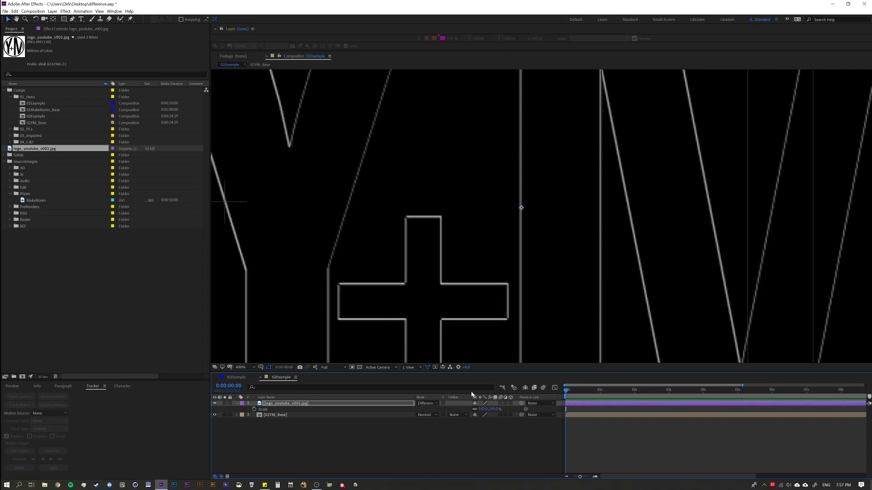
drag(429, 295, 432, 229)
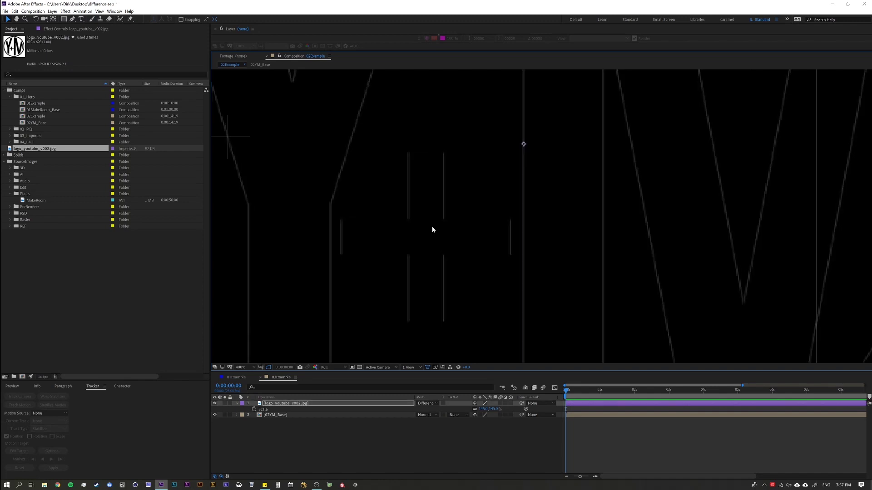
key(slash)
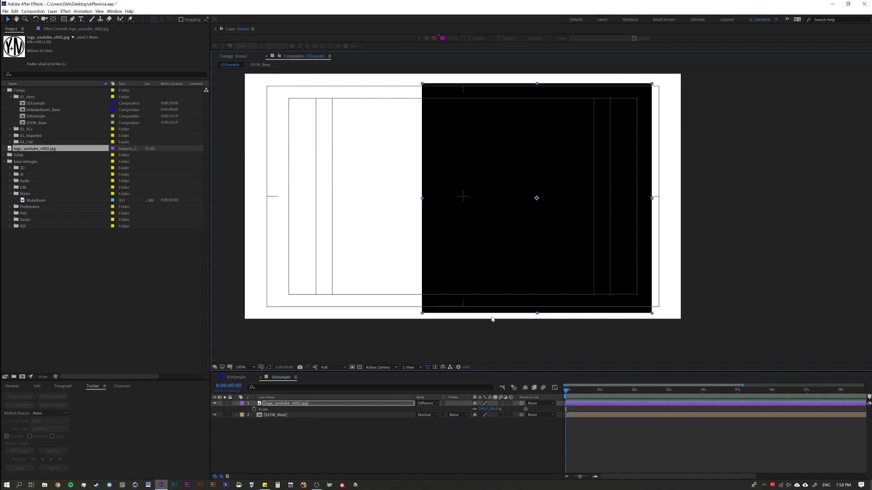
Set the logo_youtube_v002.jpg layer's blend mode back to Normal.
click(425, 404)
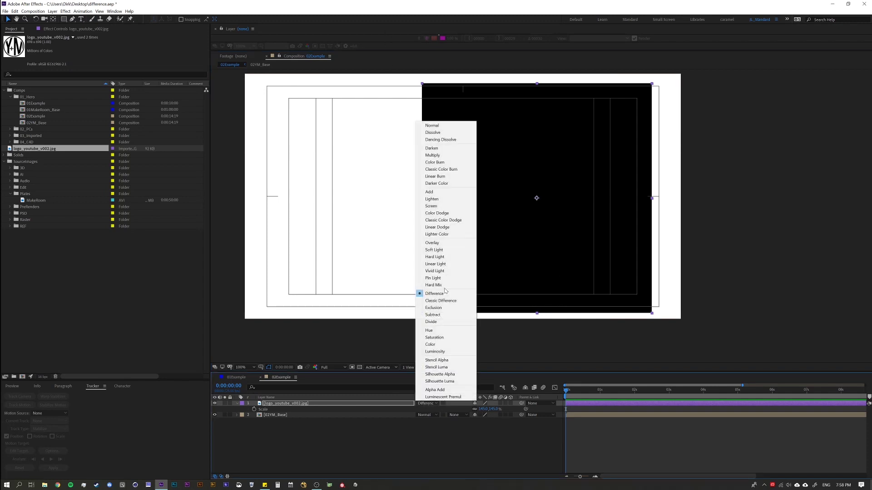
click(444, 126)
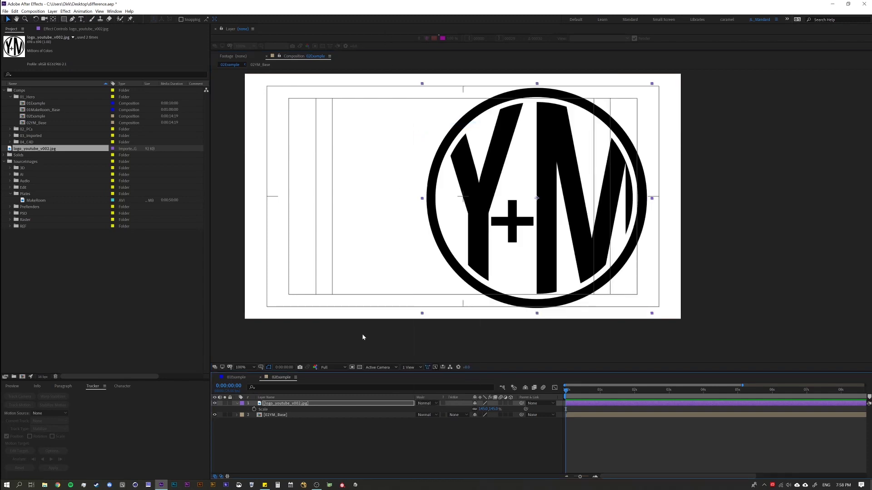
click(284, 452)
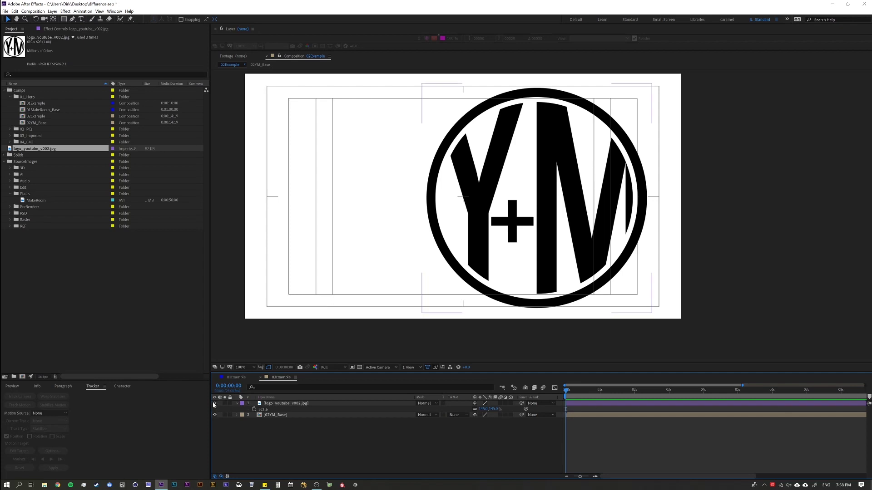
Recheck the logo layer's blend mode stays Normal, then switch selection between both layers.
click(294, 405)
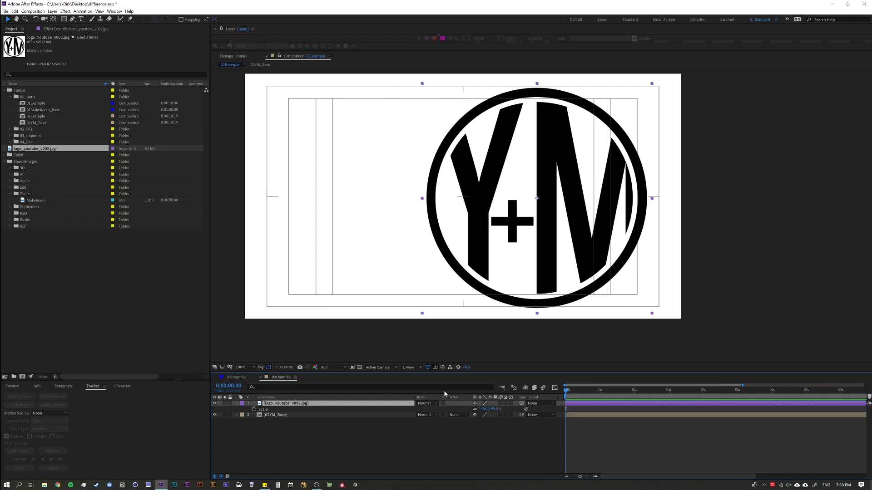
click(431, 403)
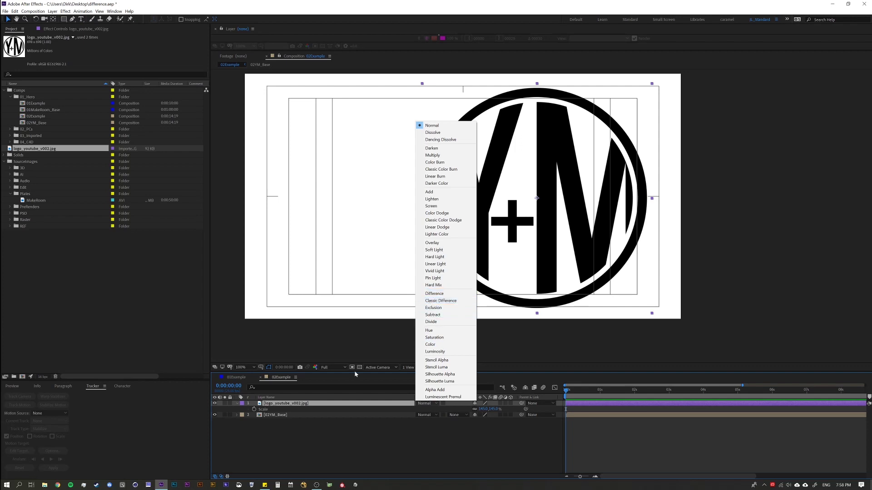
click(312, 446)
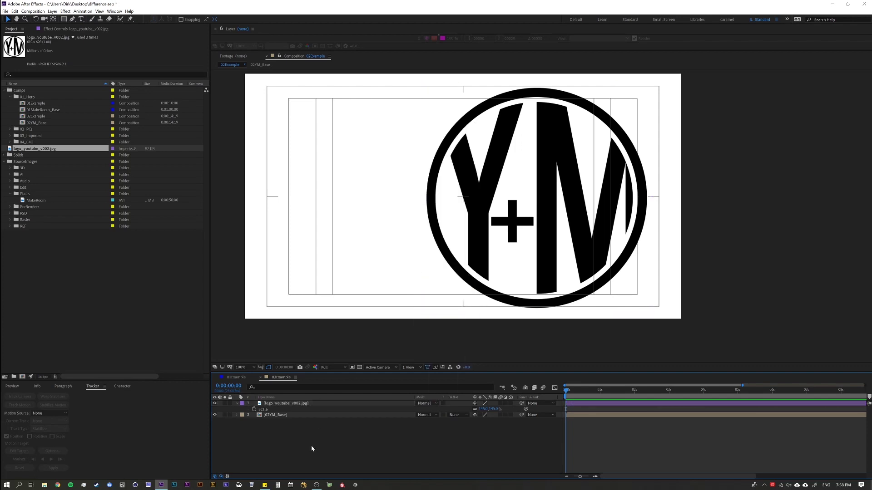
click(283, 405)
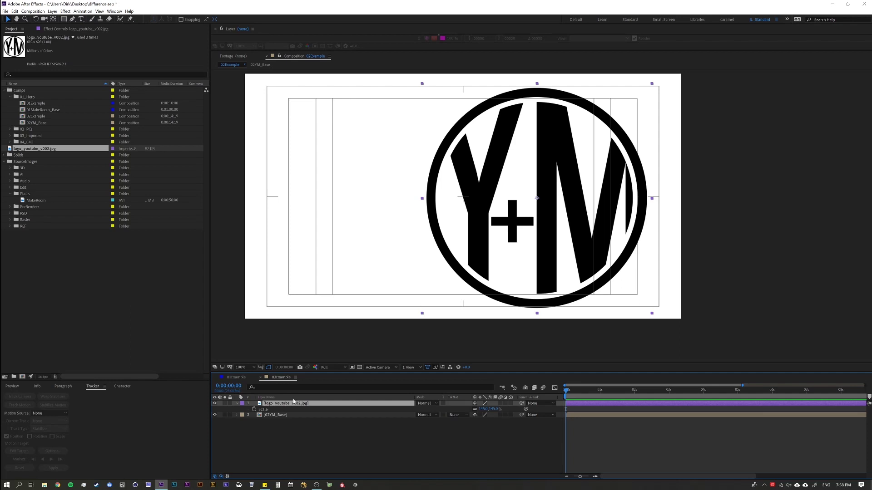
click(291, 428)
click(282, 404)
click(274, 416)
click(279, 408)
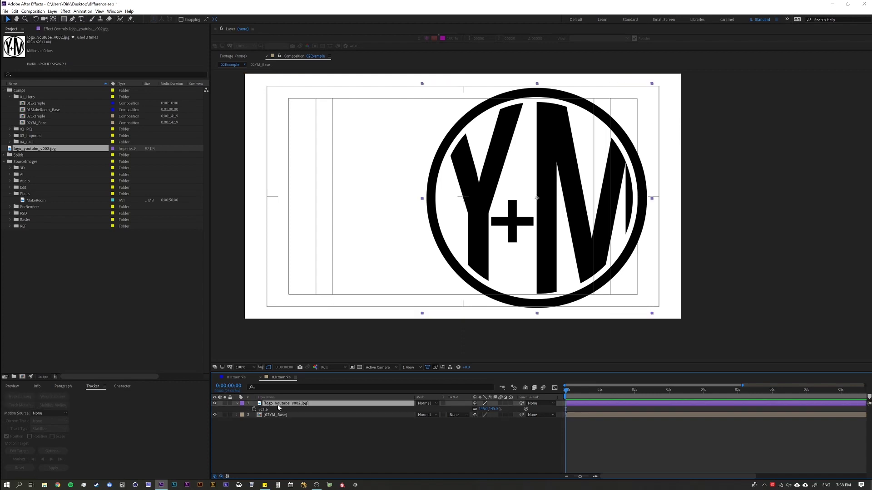